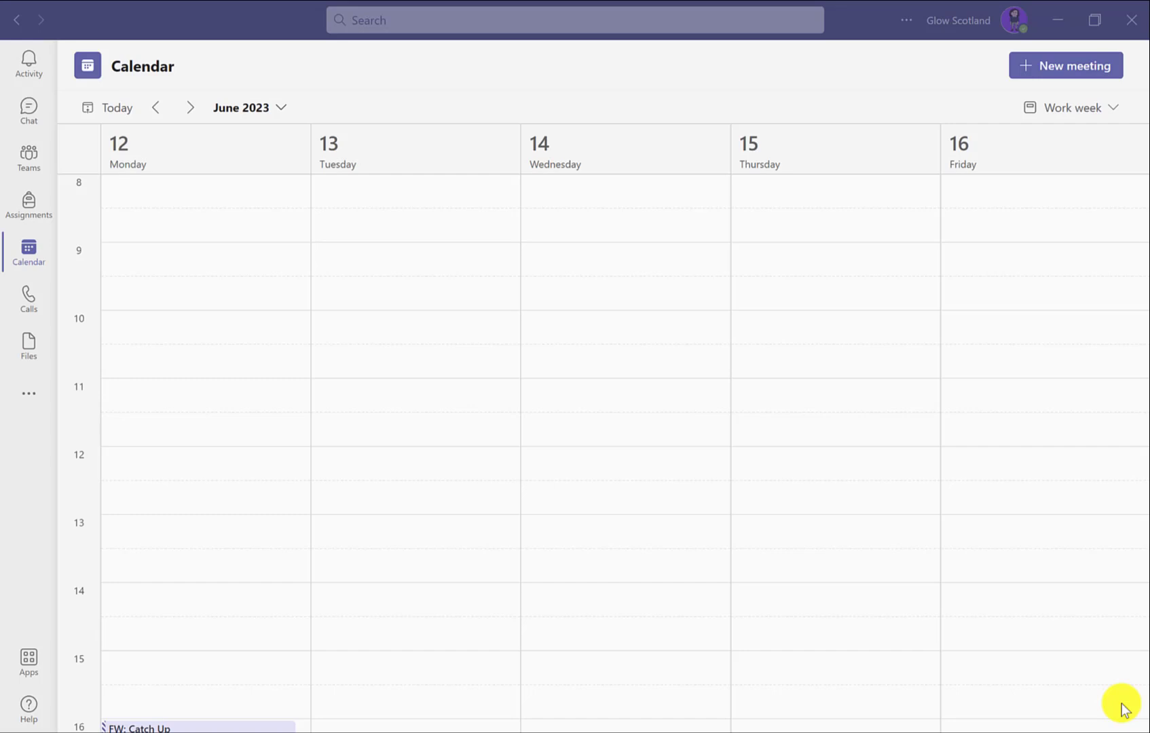
# Schedule a new meeting titled "Demo Breakout", add the four required attendees and send the invitation
pyautogui.click(1059, 66)
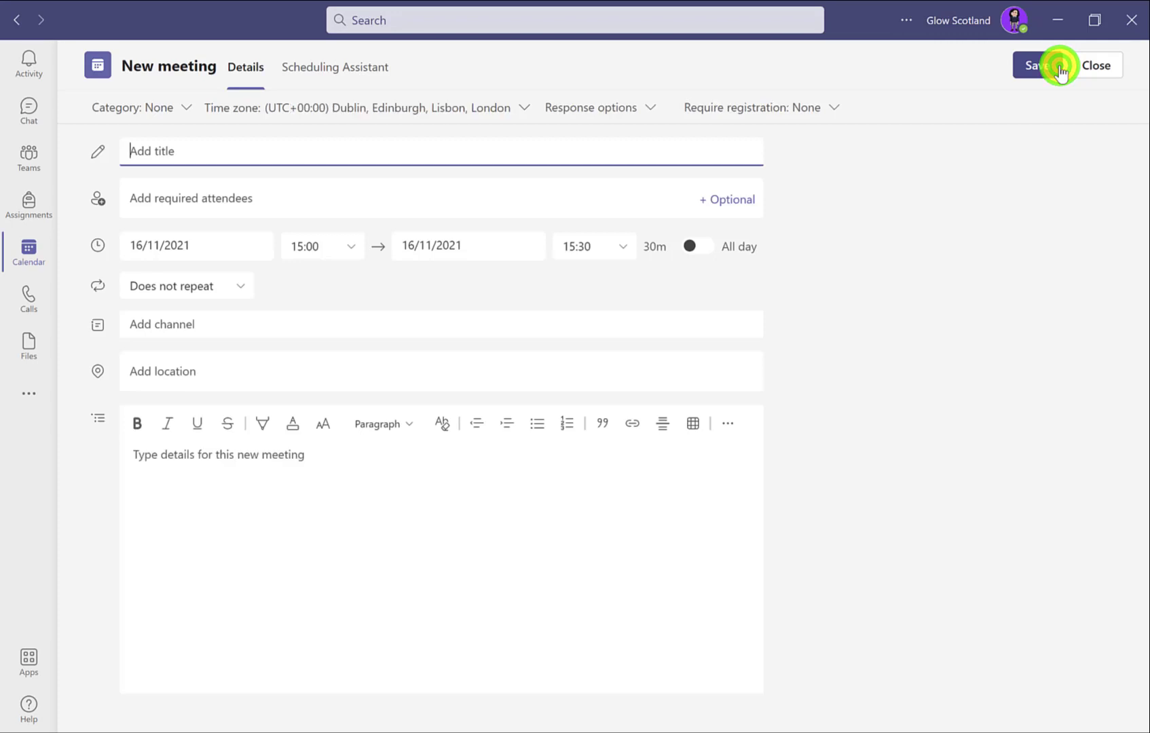
pyautogui.click(318, 152)
pyautogui.write('Demo Breakout')
pyautogui.click(241, 197)
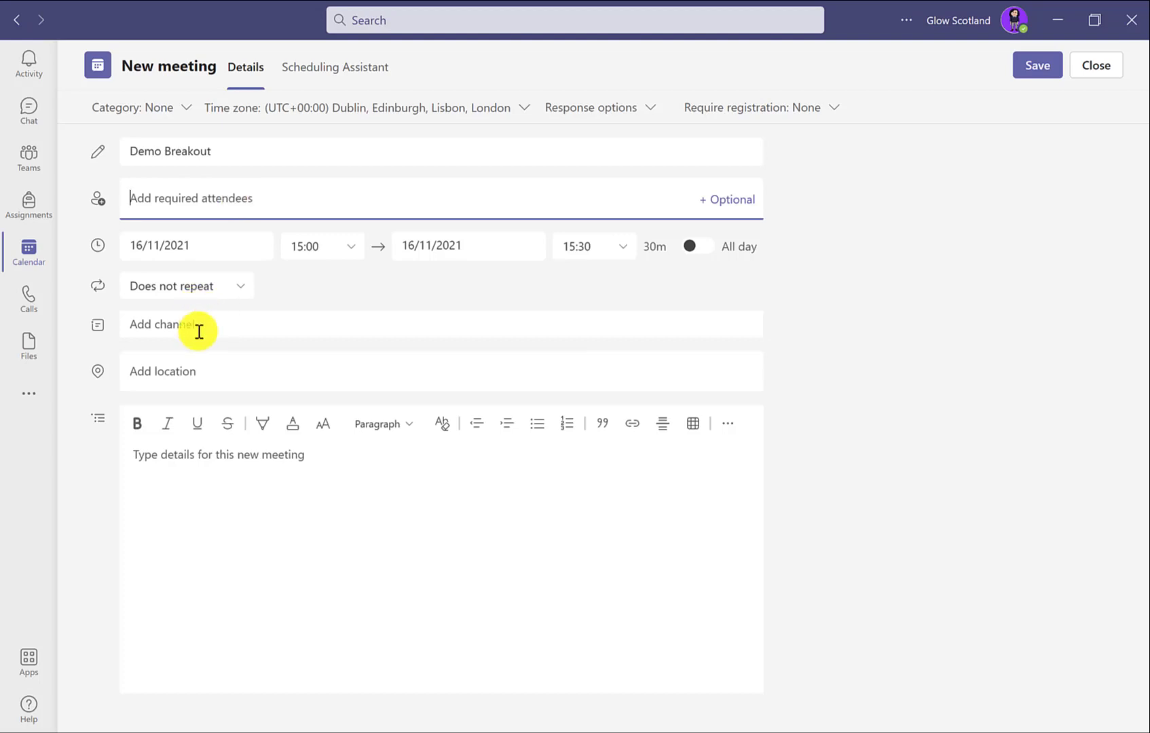
pyautogui.click(572, 239)
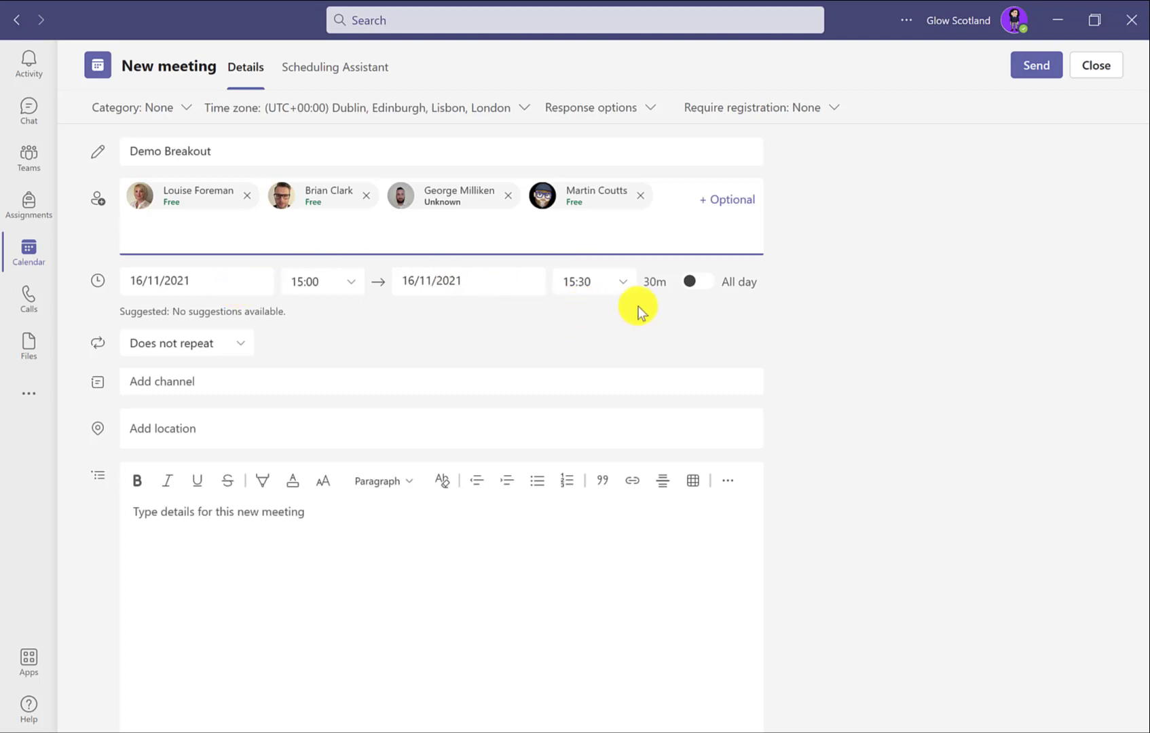
pyautogui.click(1022, 68)
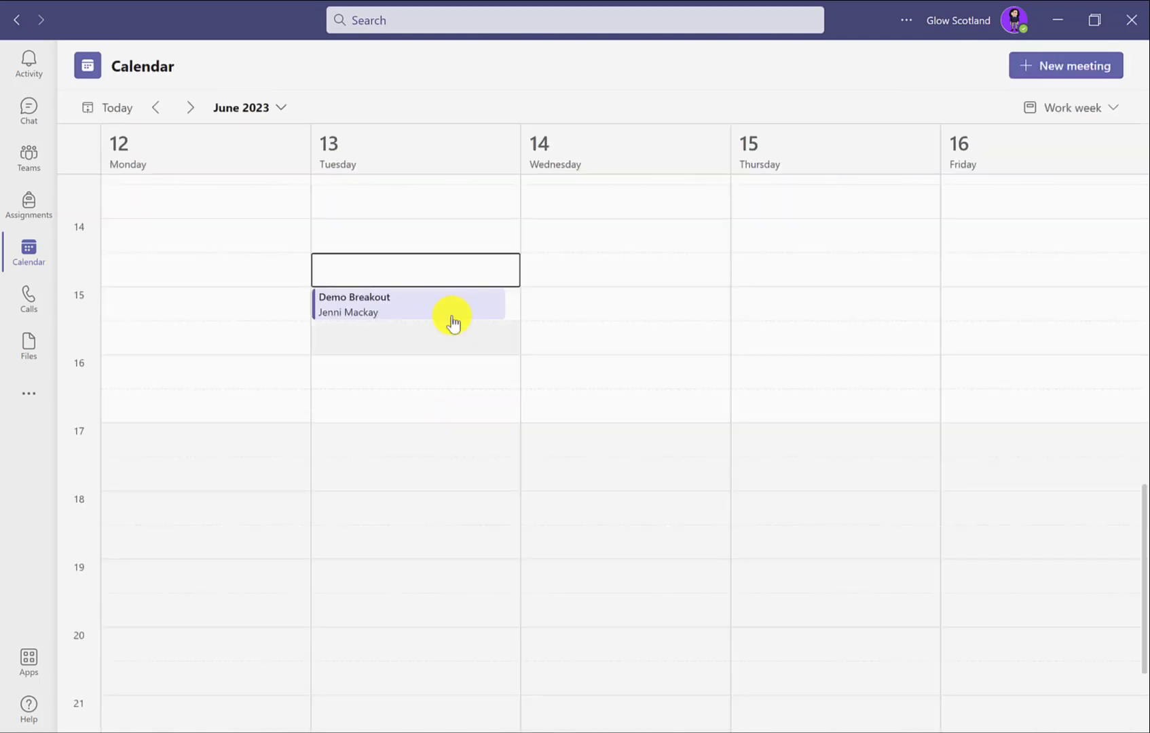
# Open the Demo Breakout meeting from the calendar for editing and go to its breakout room setup
pyautogui.click(421, 318)
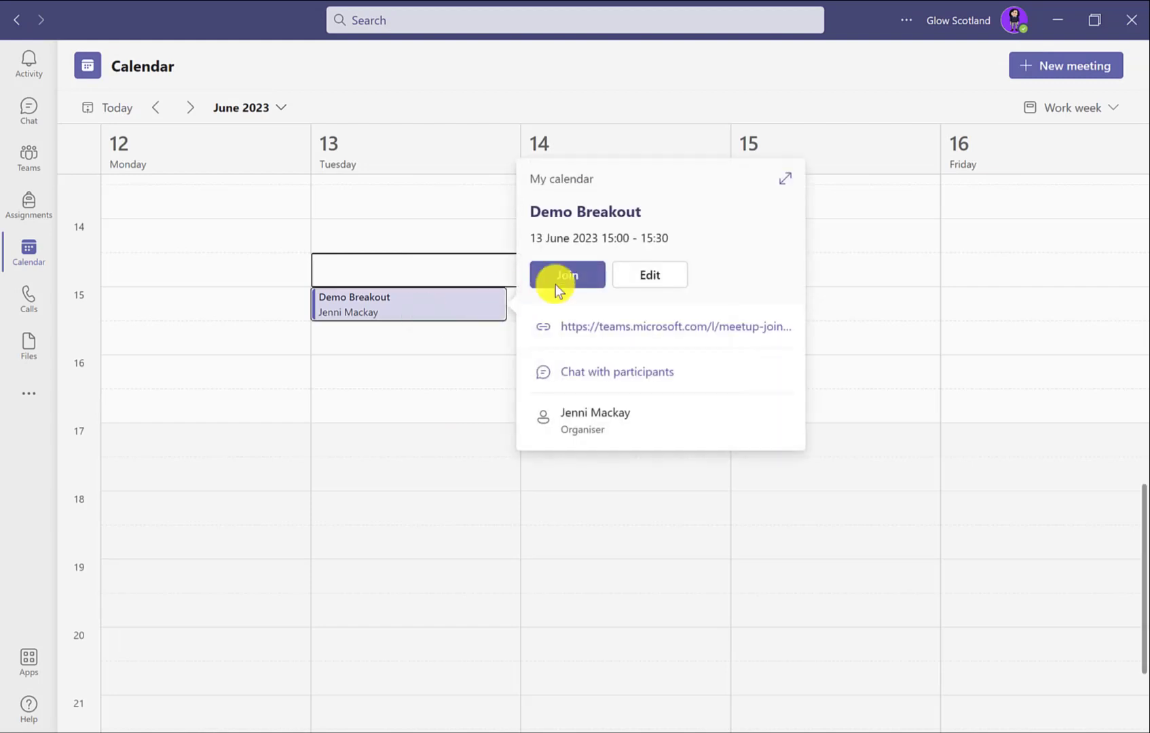
pyautogui.click(643, 271)
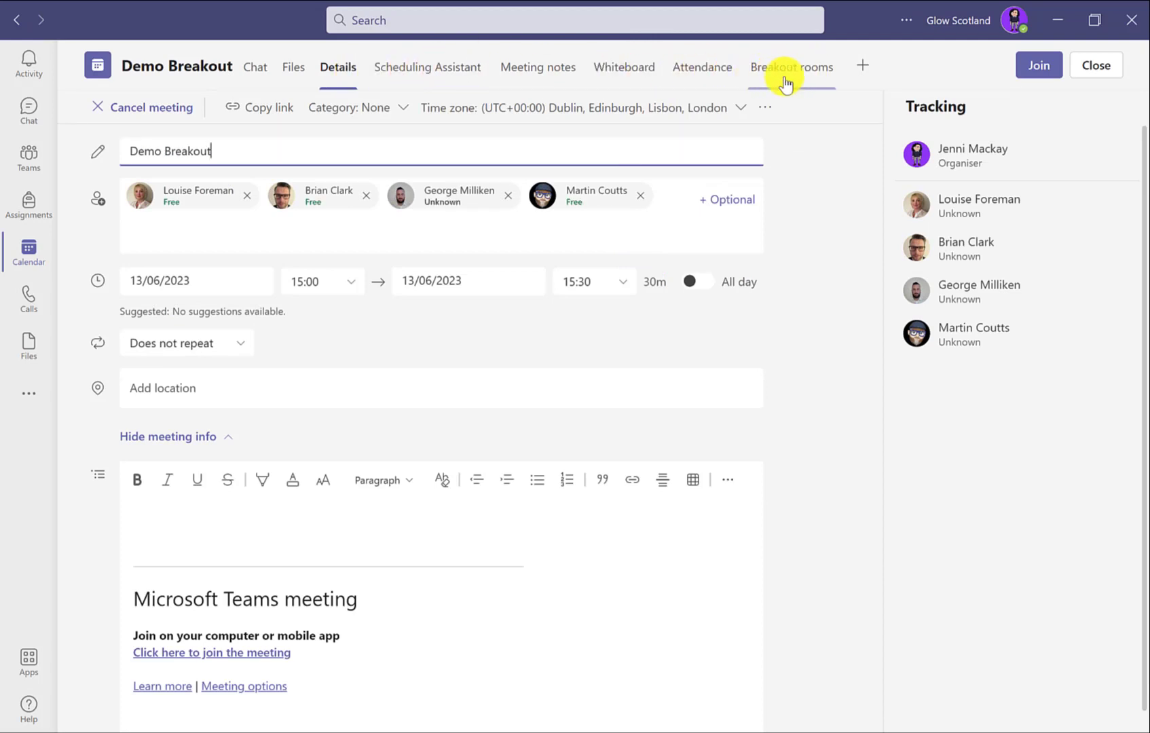
pyautogui.click(784, 80)
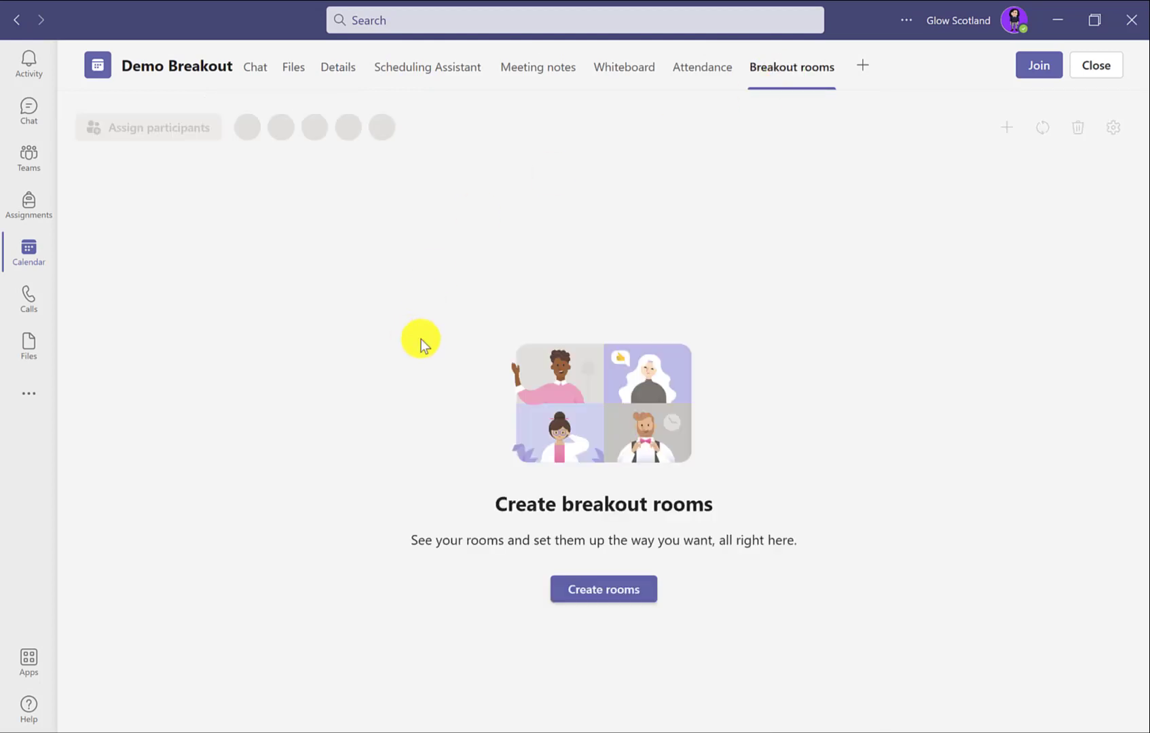
# Create 2 breakout rooms for the Demo Breakout meeting
pyautogui.click(622, 594)
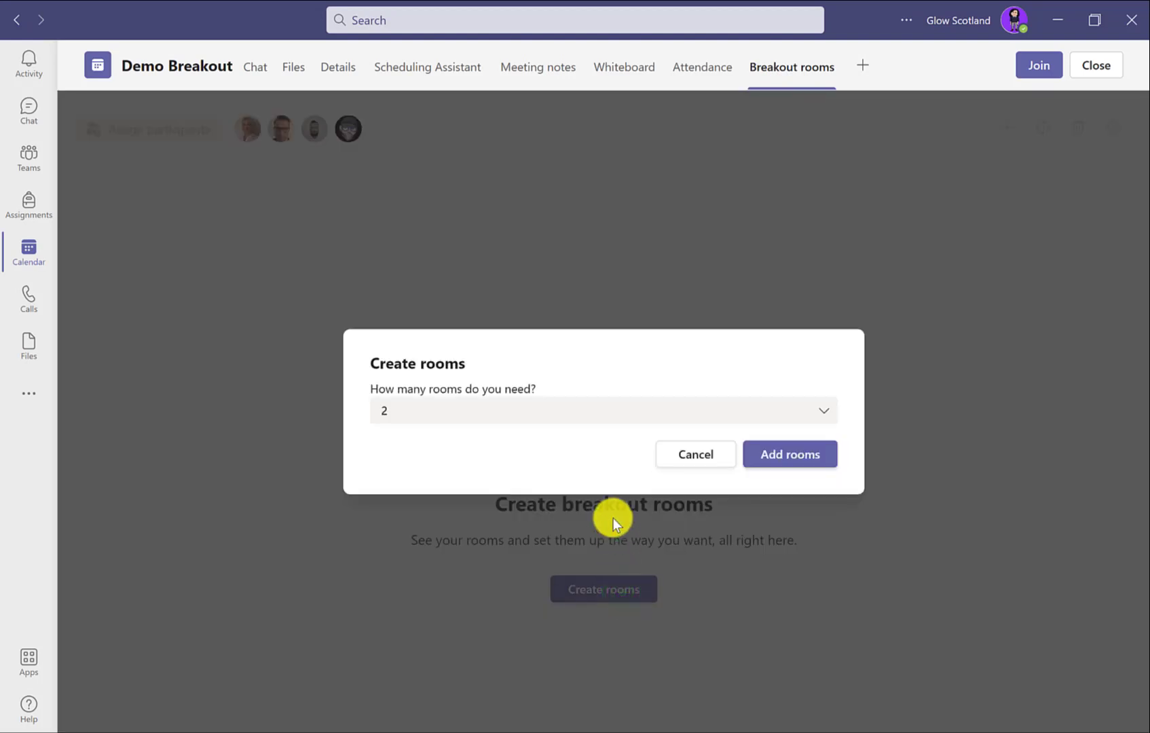
pyautogui.click(591, 421)
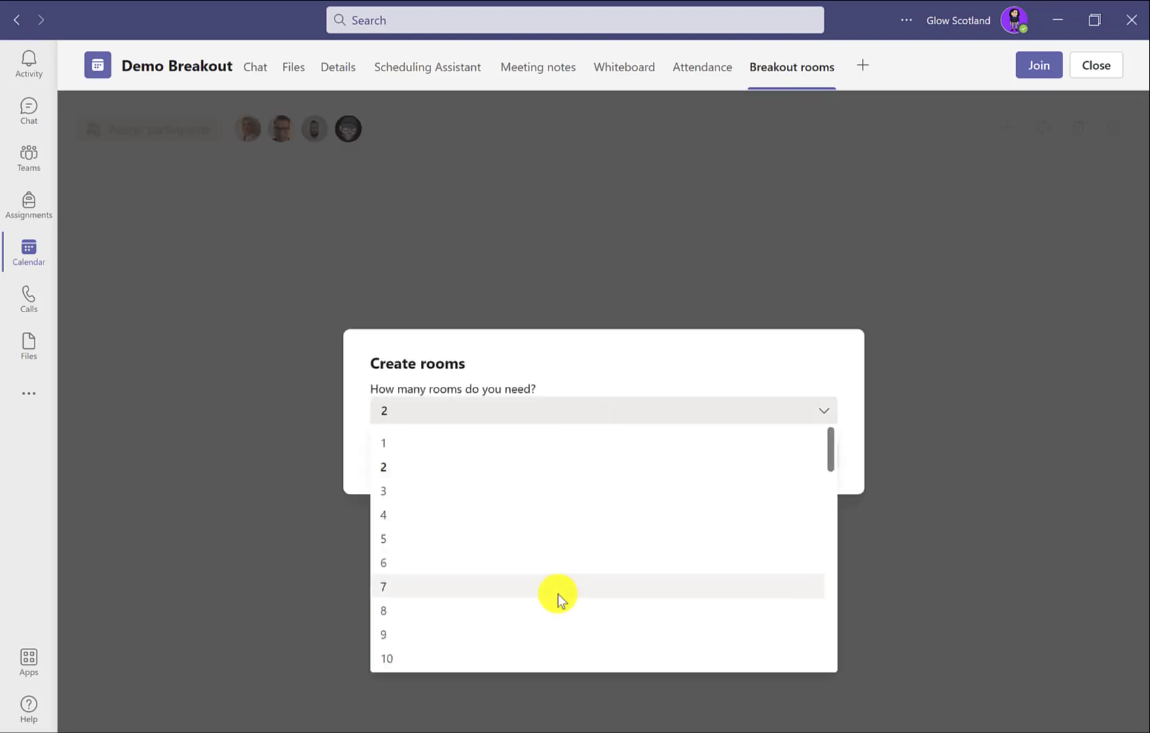
pyautogui.scroll(-1, 557, 566)
pyautogui.scroll(-13, 556, 567)
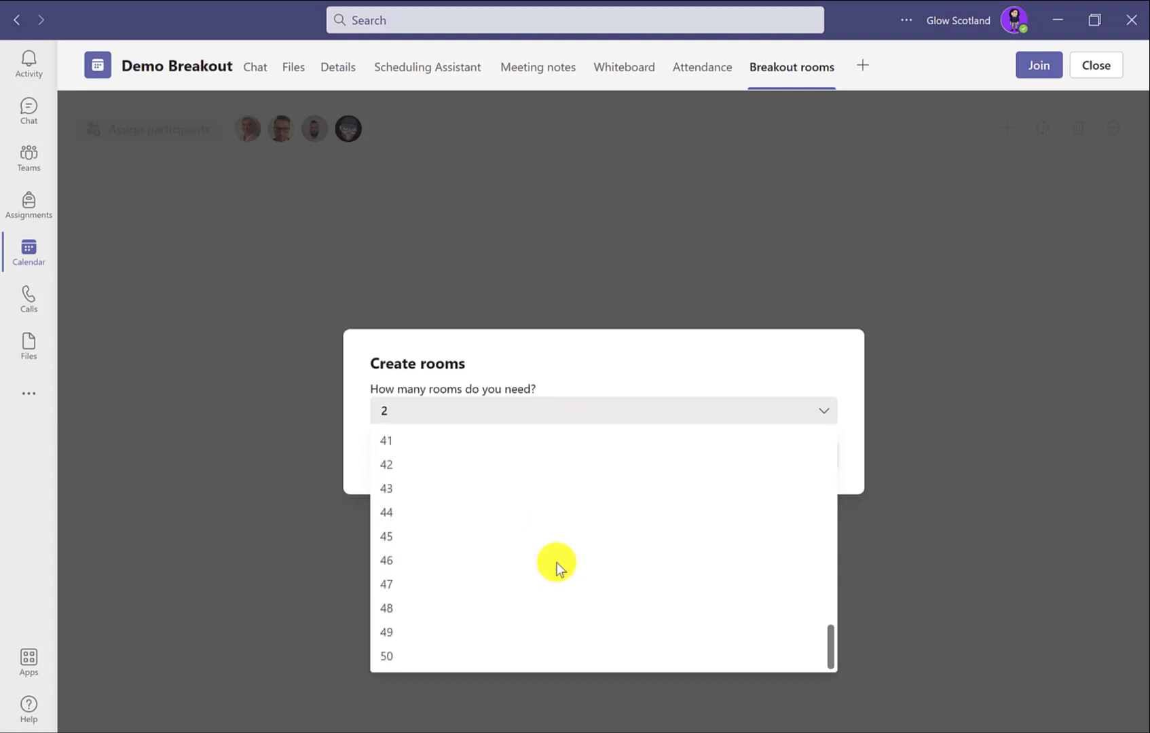
pyautogui.scroll(13, 557, 566)
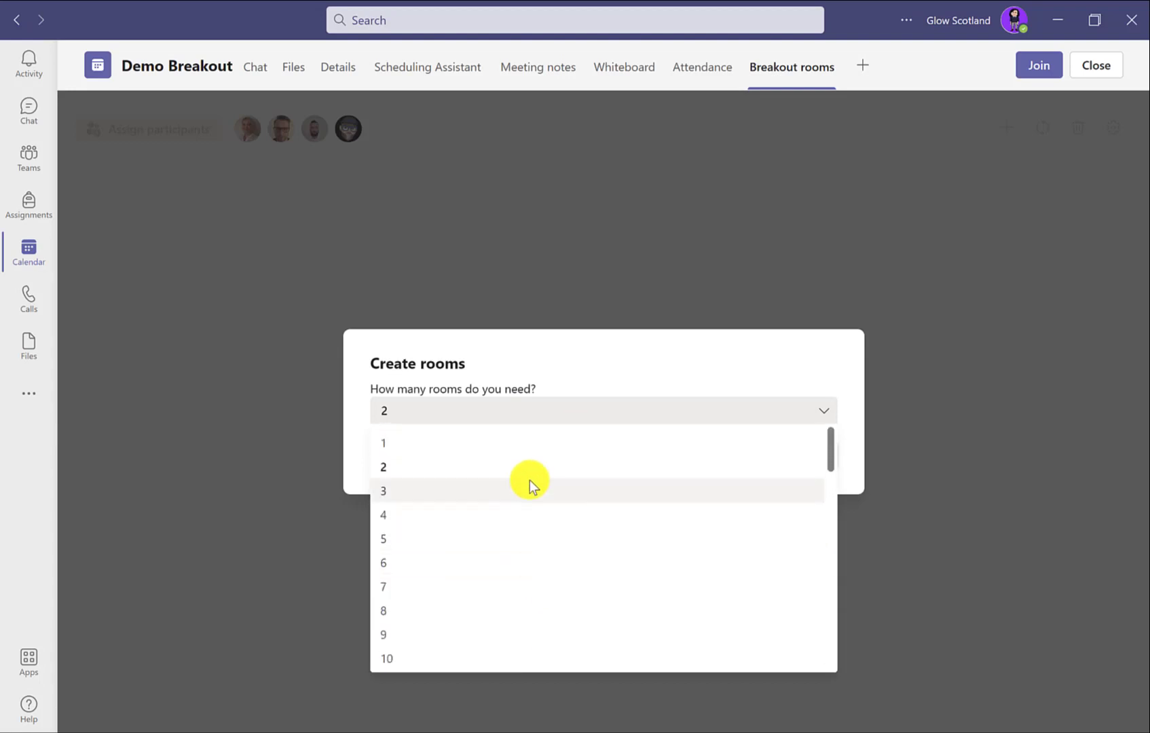
pyautogui.click(530, 470)
pyautogui.click(779, 464)
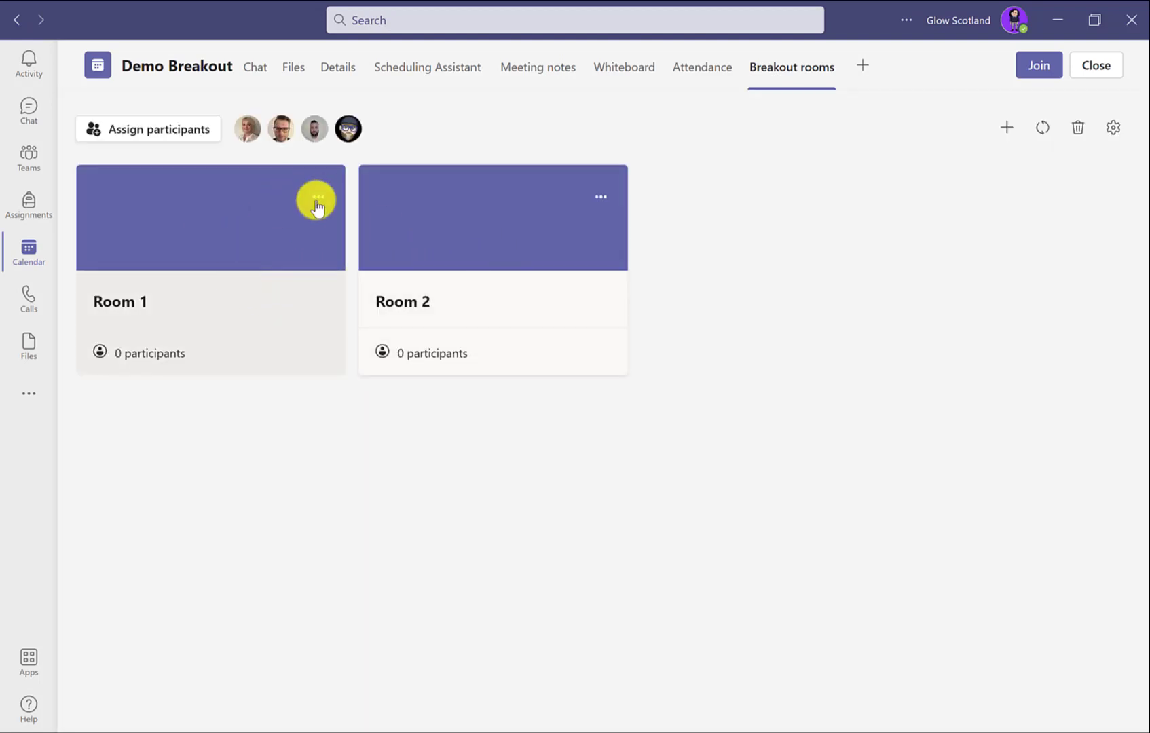
# Rename the breakout room Room 1 as "HGIOS 1.1" and save the new name
pyautogui.click(316, 202)
pyautogui.click(342, 236)
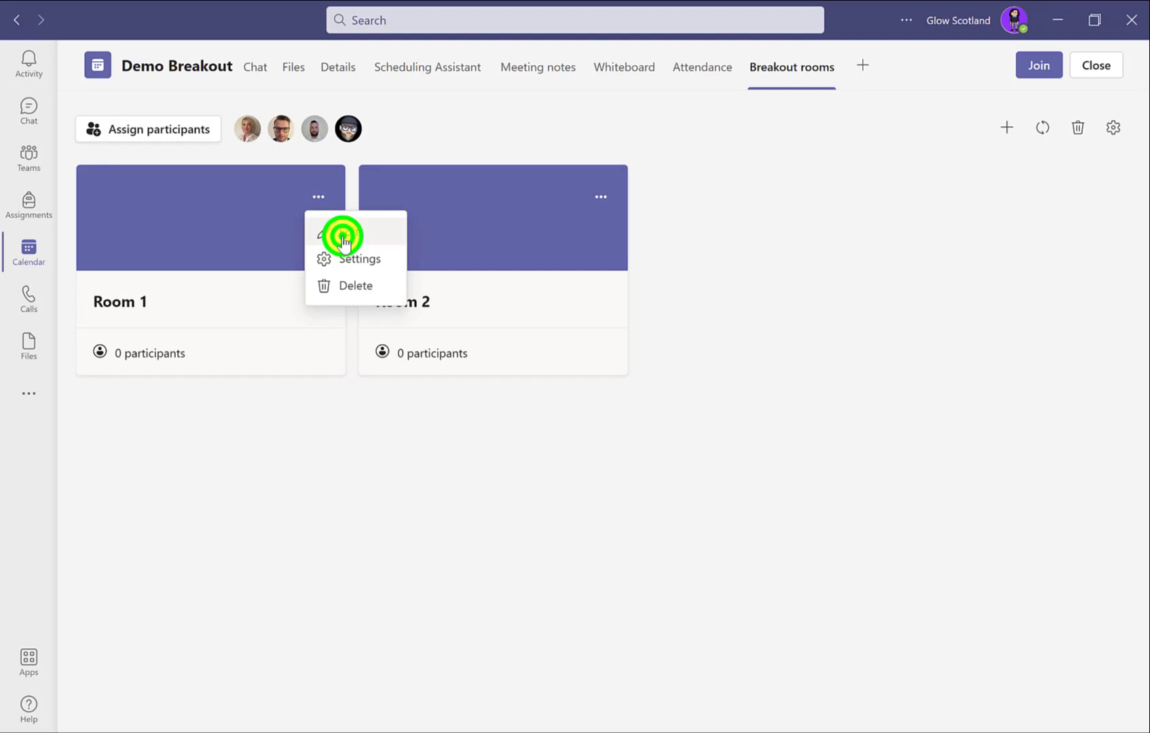
pyautogui.moveTo(487, 423); pyautogui.dragTo(348, 430)
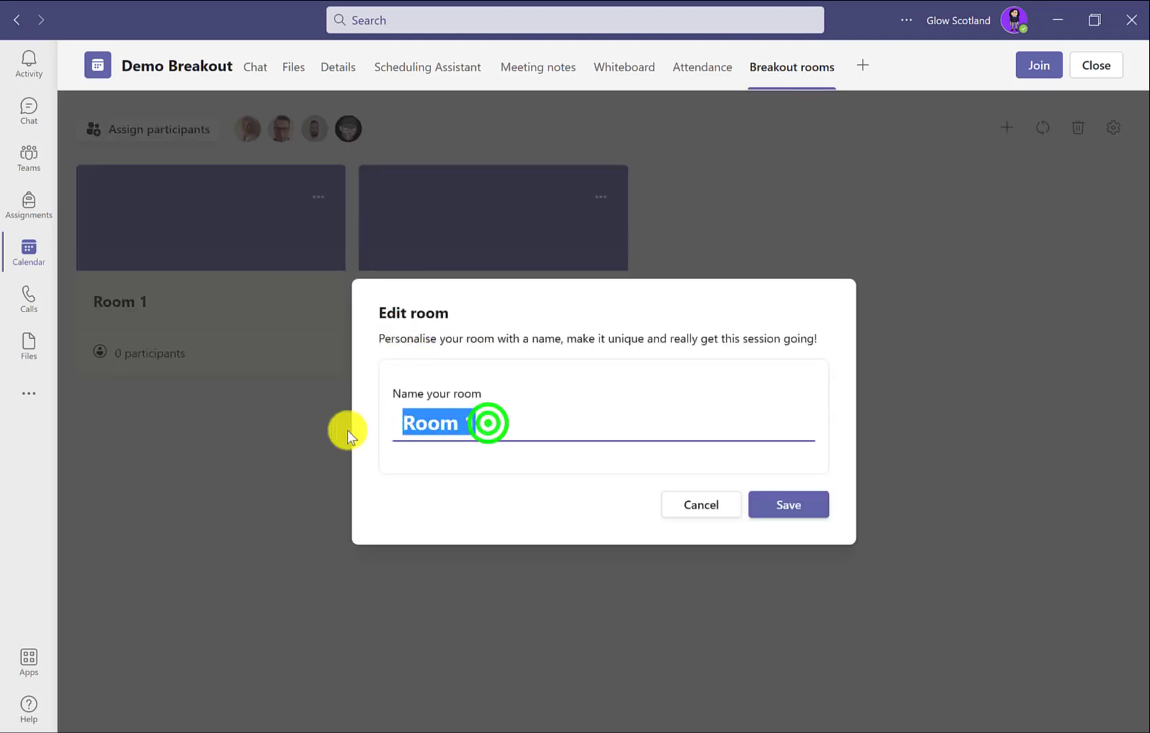
pyautogui.write('HGIO')
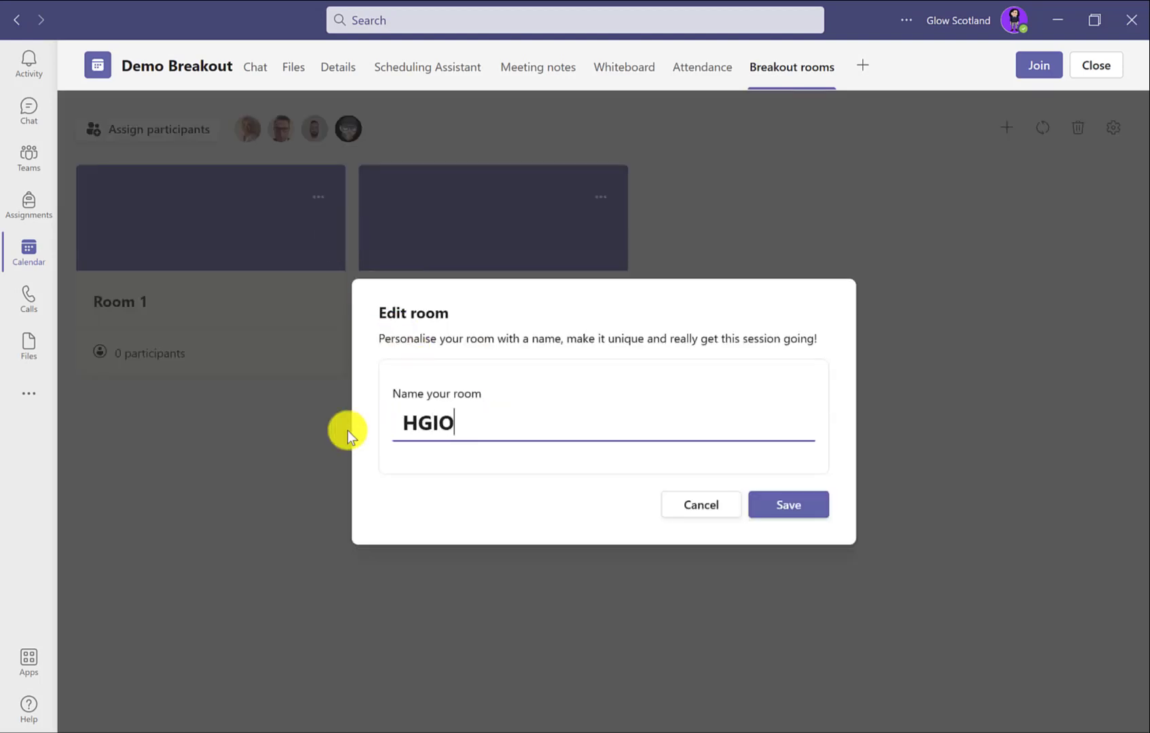
pyautogui.write('S 1.1')
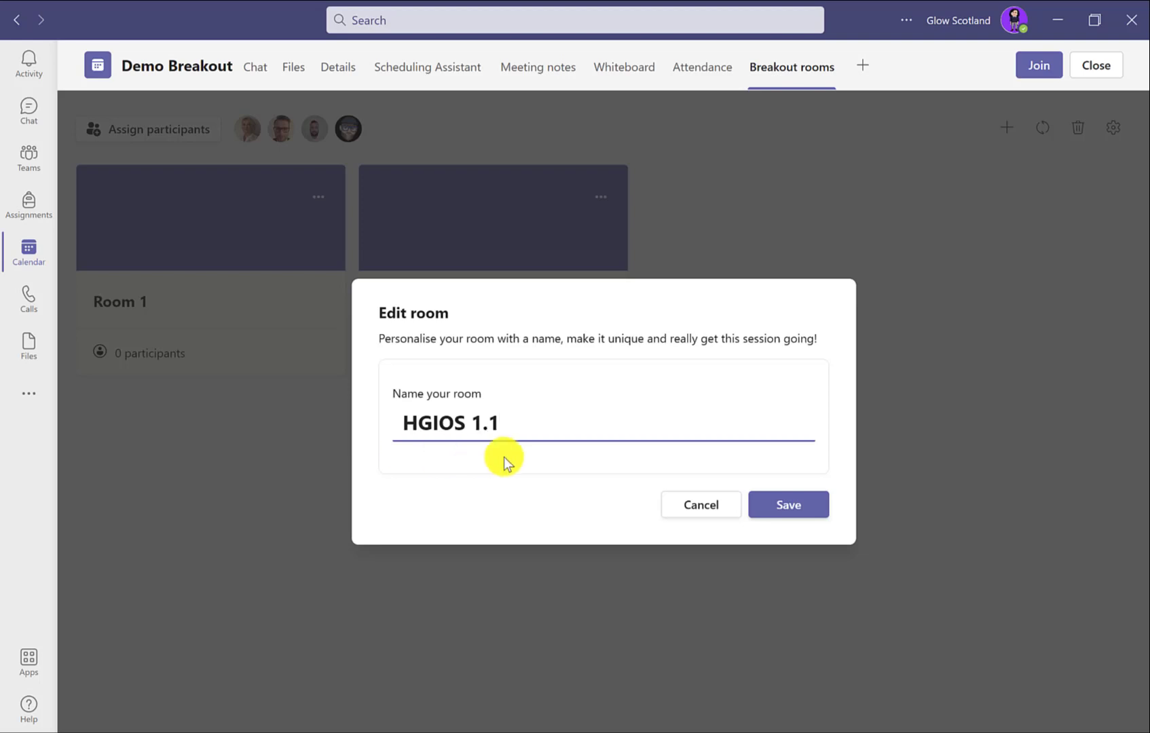
pyautogui.click(792, 499)
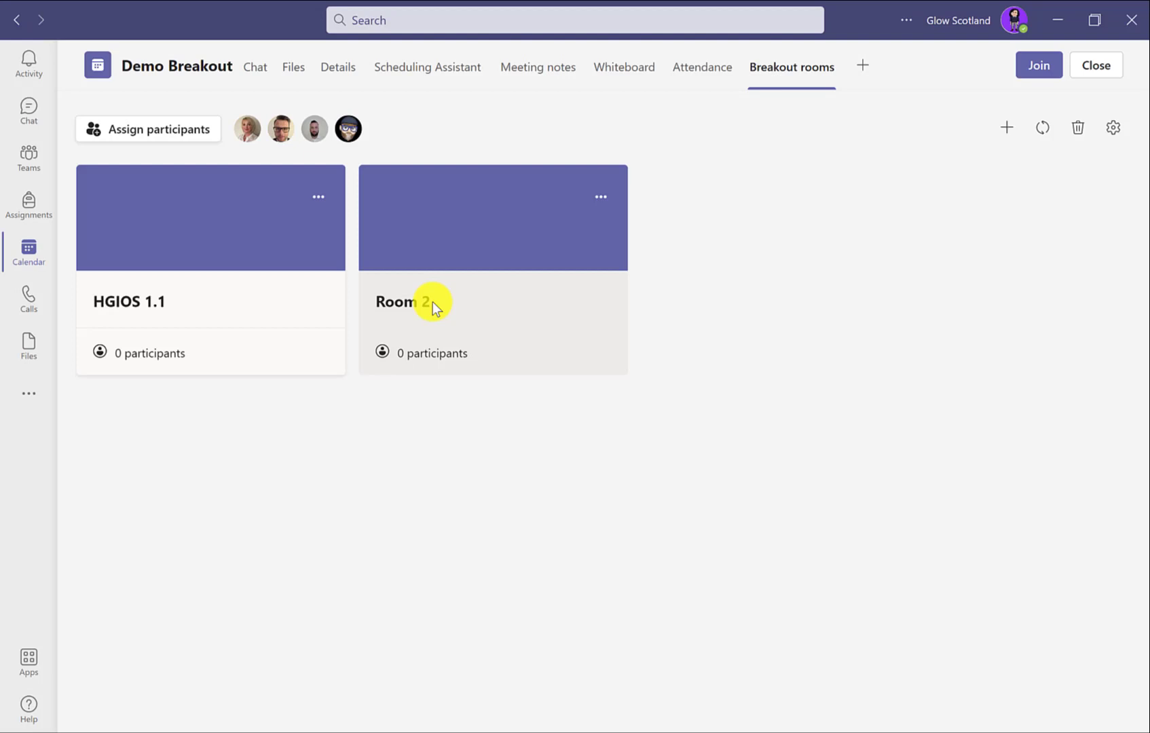
# Choose manual participant assignment and put the first two listed participants in the HGIOS 1.1 room
pyautogui.click(201, 132)
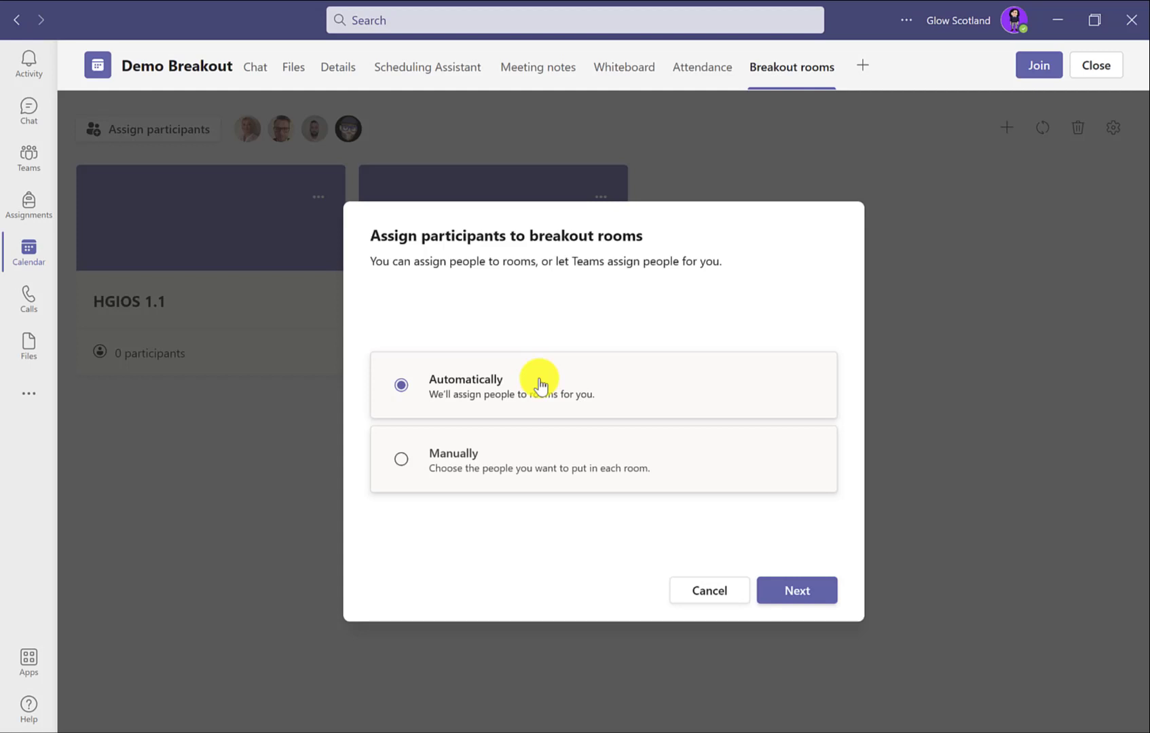
pyautogui.click(529, 482)
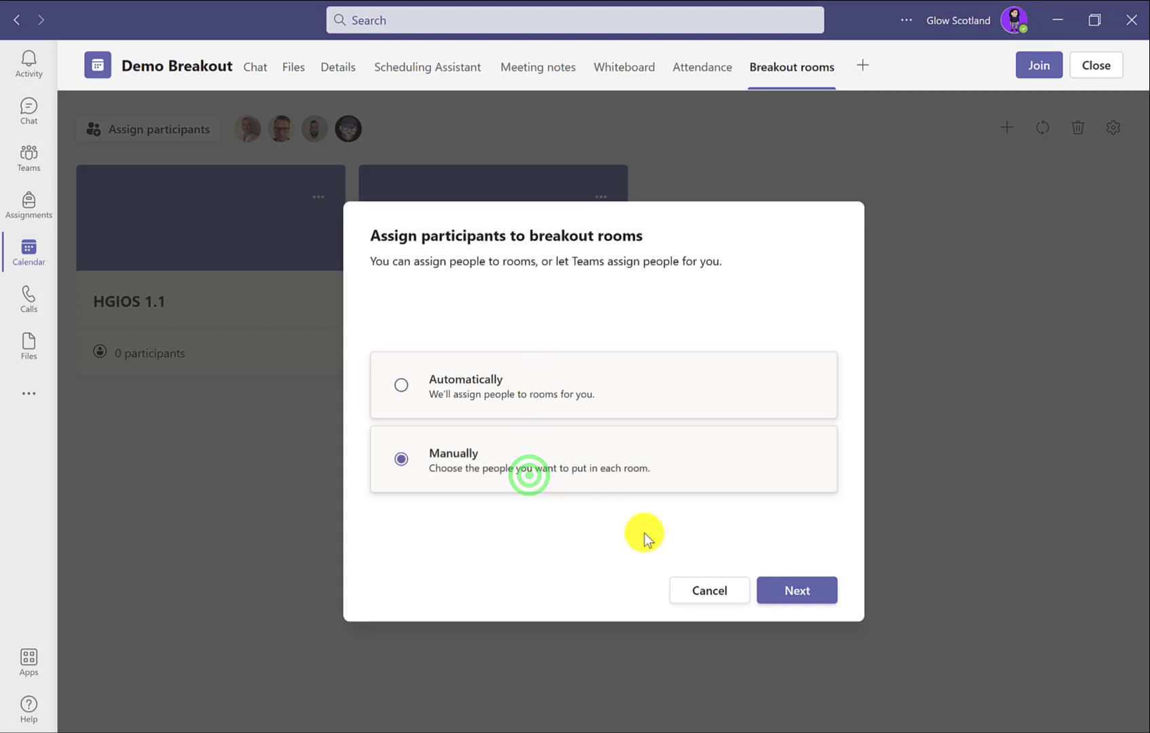
pyautogui.click(786, 588)
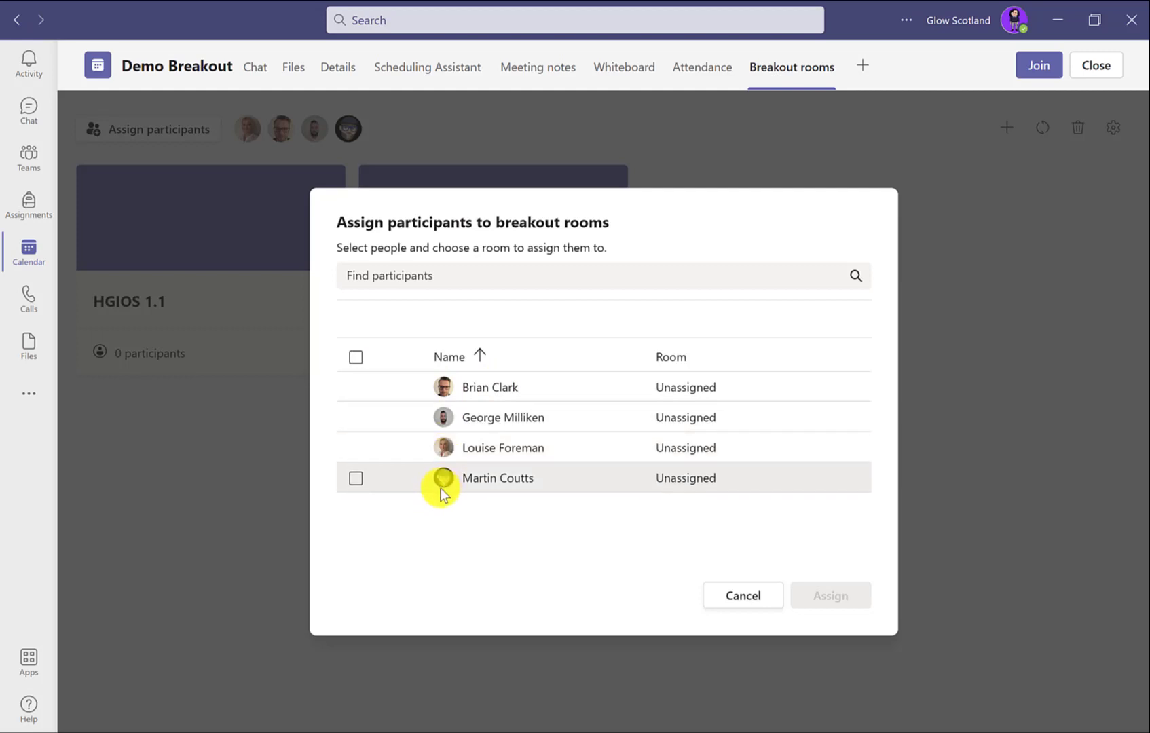
pyautogui.click(355, 387)
pyautogui.click(356, 417)
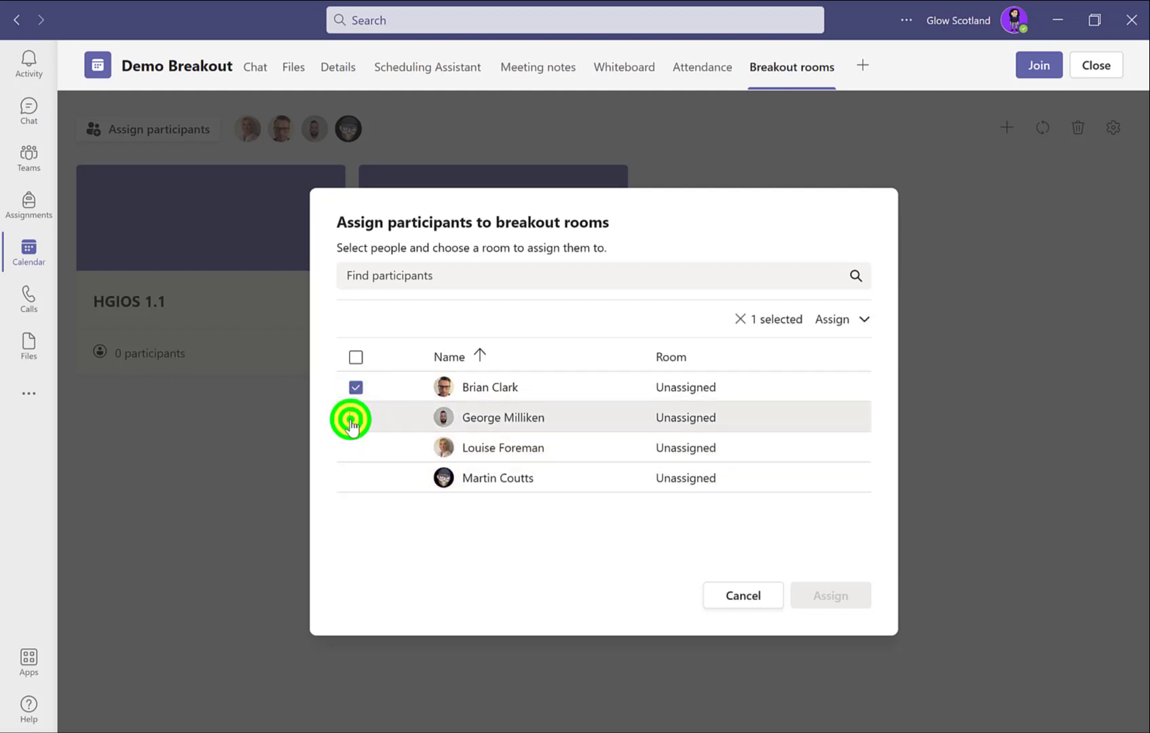
pyautogui.click(354, 447)
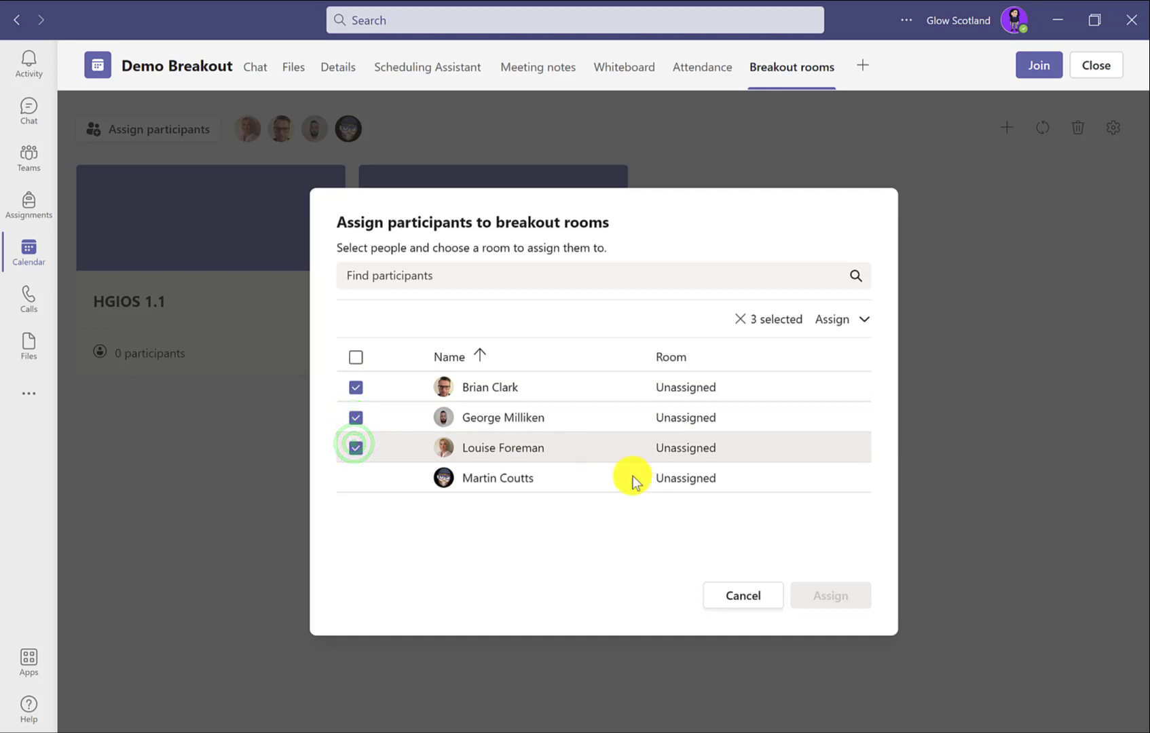
pyautogui.click(853, 319)
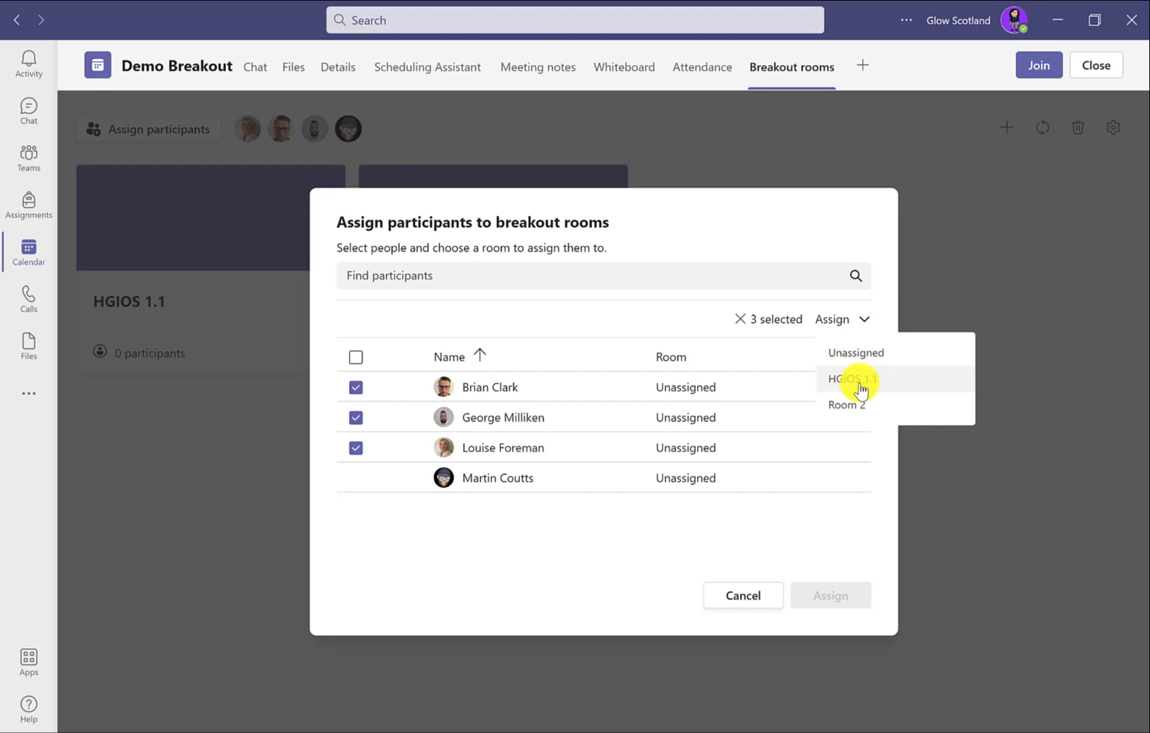
pyautogui.click(356, 447)
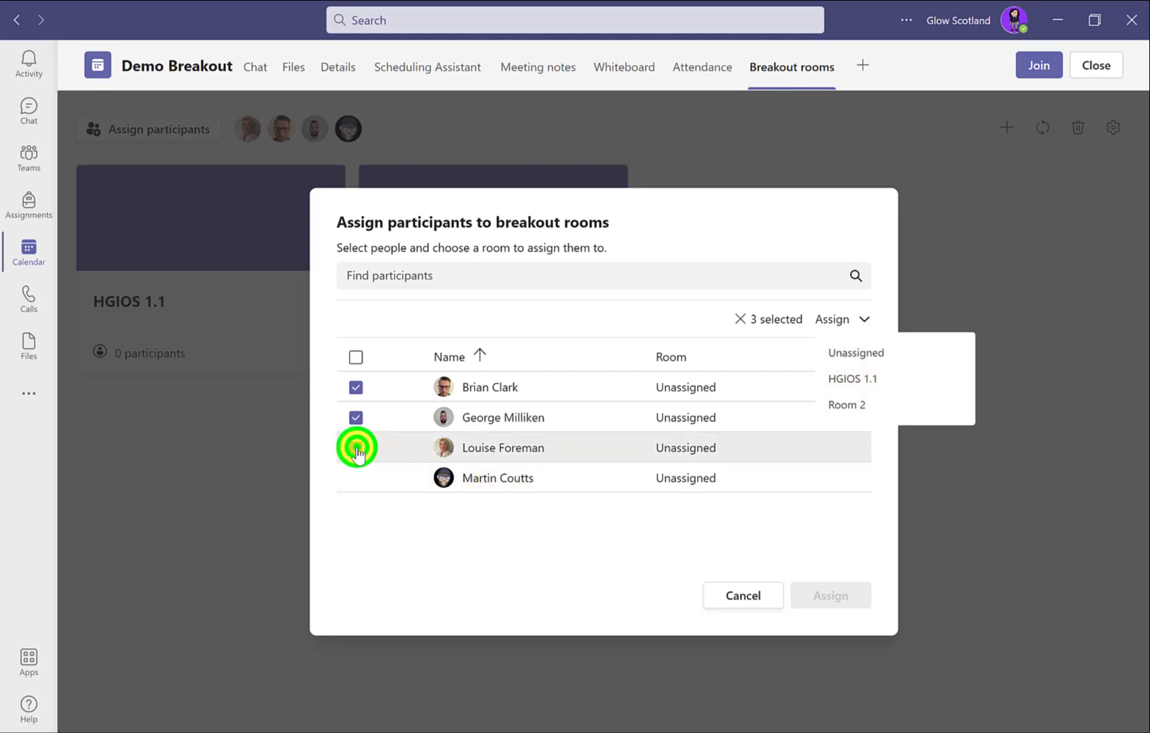
pyautogui.click(832, 319)
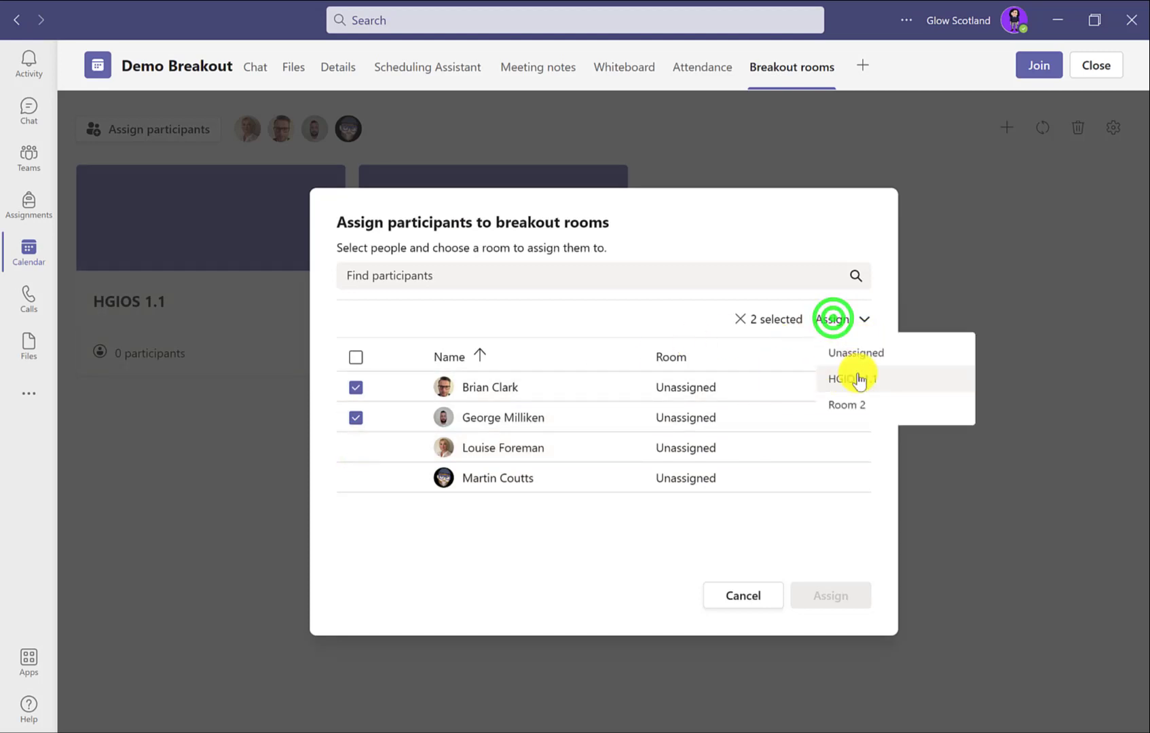
pyautogui.click(856, 379)
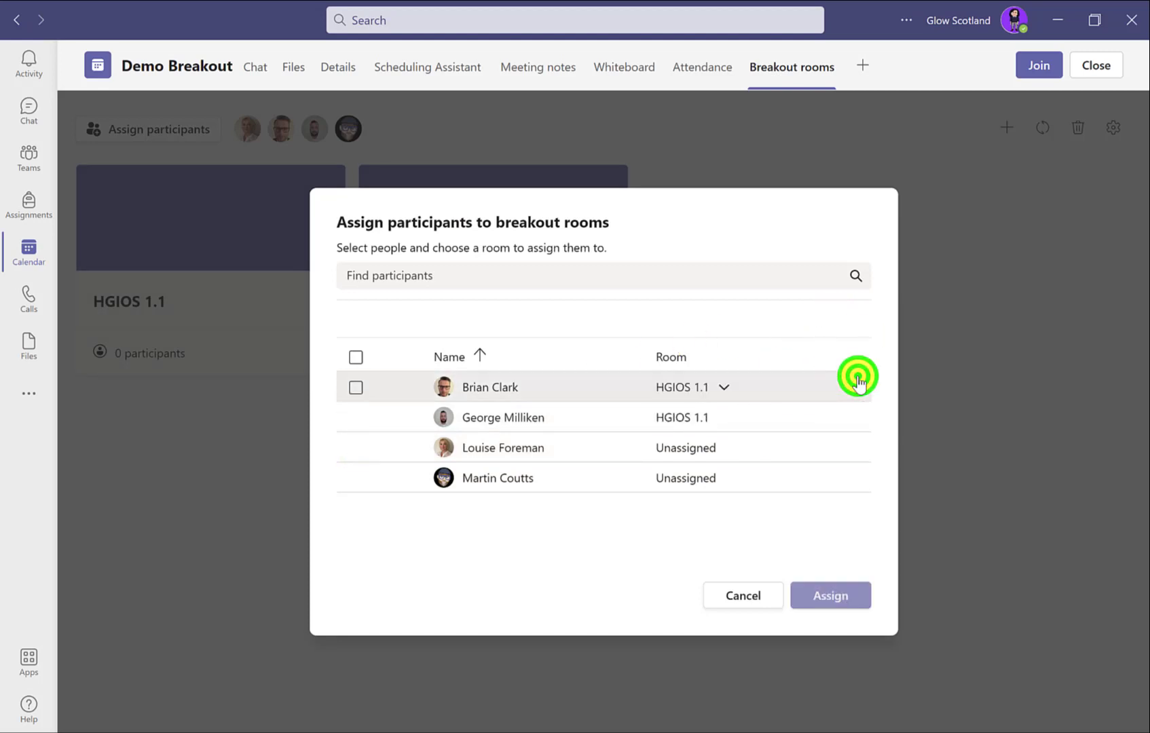
# Put the two unassigned participants in Room 2 and apply the room assignments
pyautogui.click(355, 448)
pyautogui.click(355, 477)
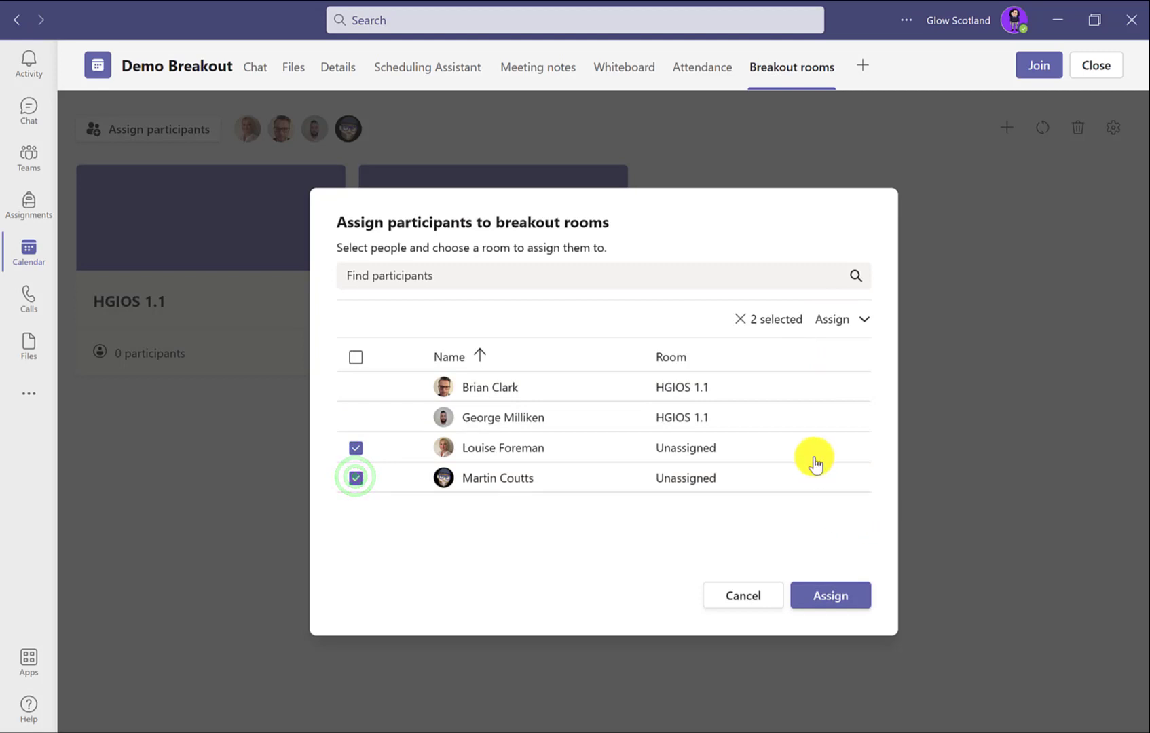
pyautogui.click(847, 321)
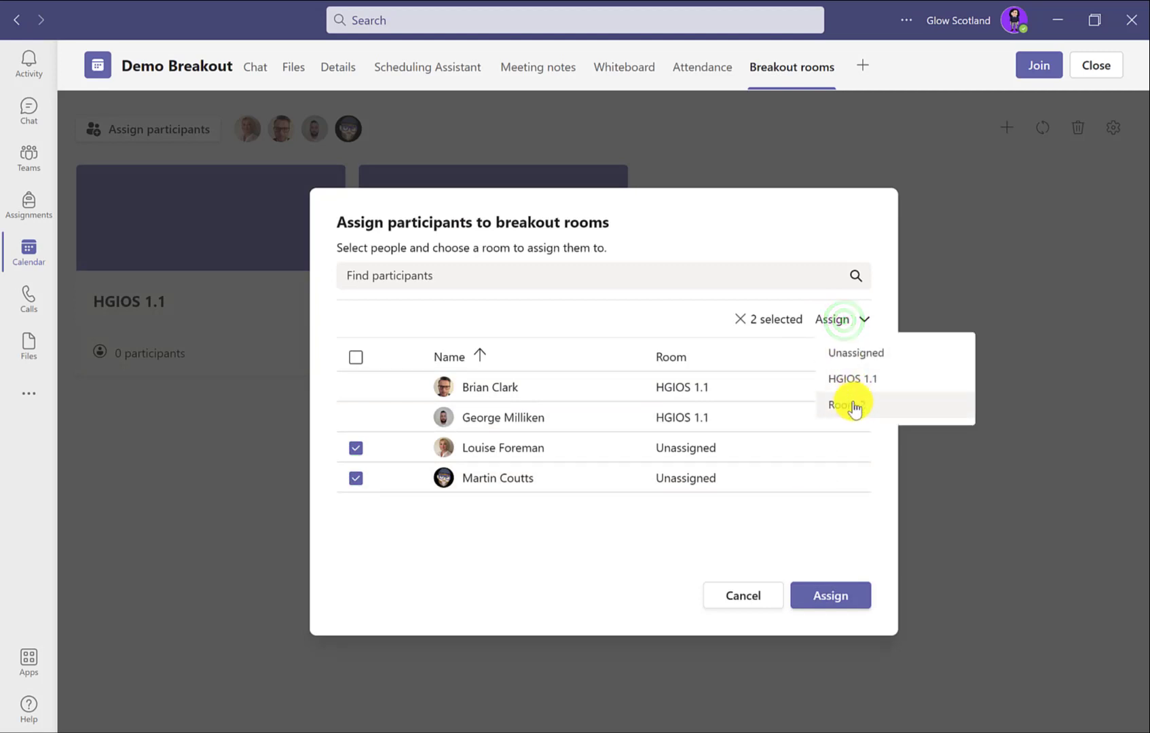
pyautogui.click(853, 403)
pyautogui.click(830, 593)
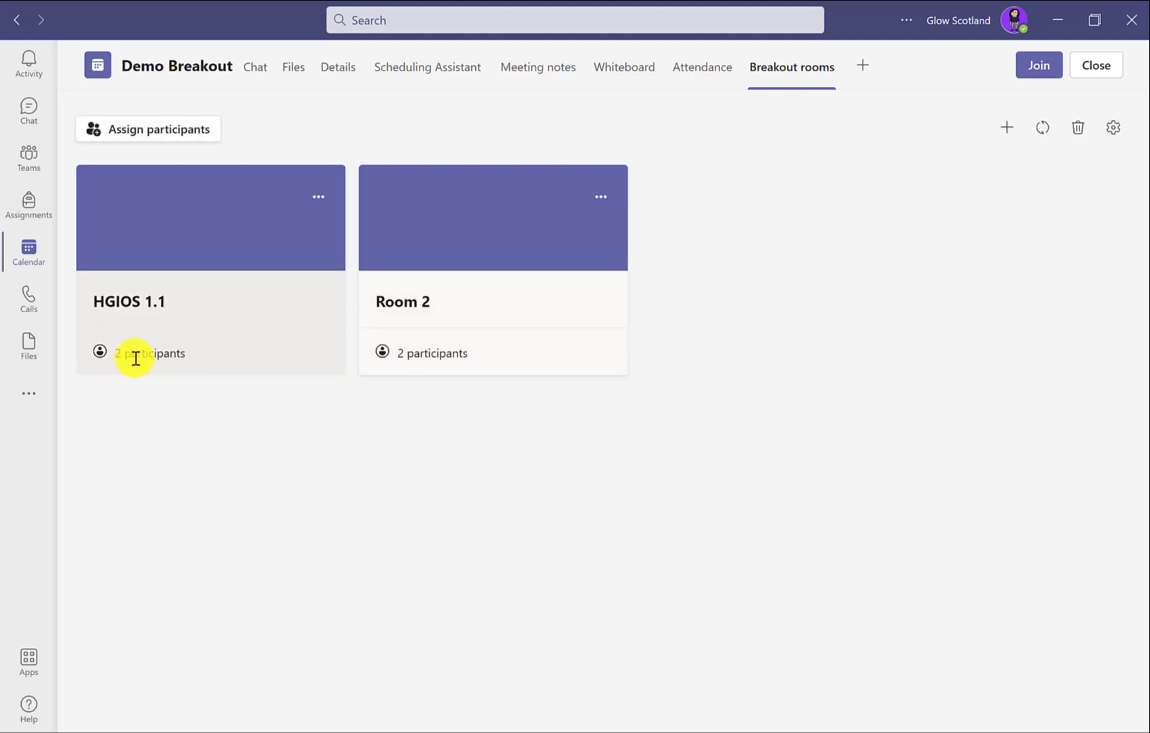
# Open the HGIOS 1.1 room's meeting options, review the choices for who can present, then save the options and close the page
pyautogui.click(316, 197)
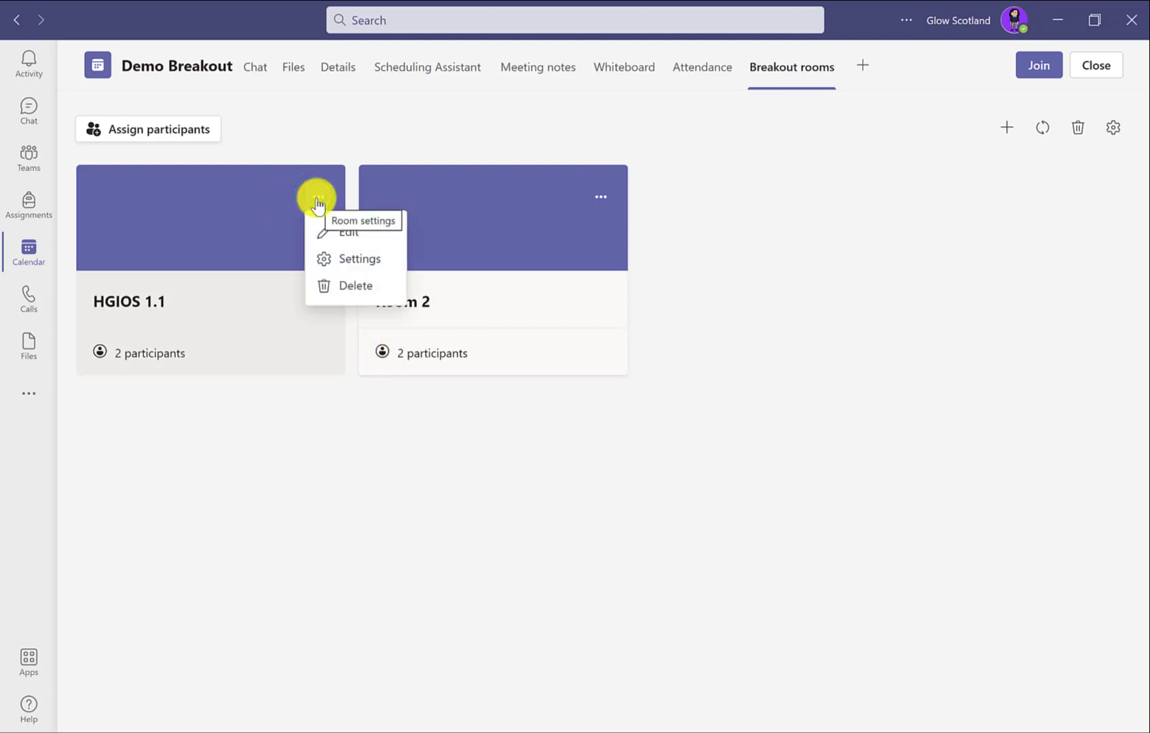
pyautogui.click(333, 259)
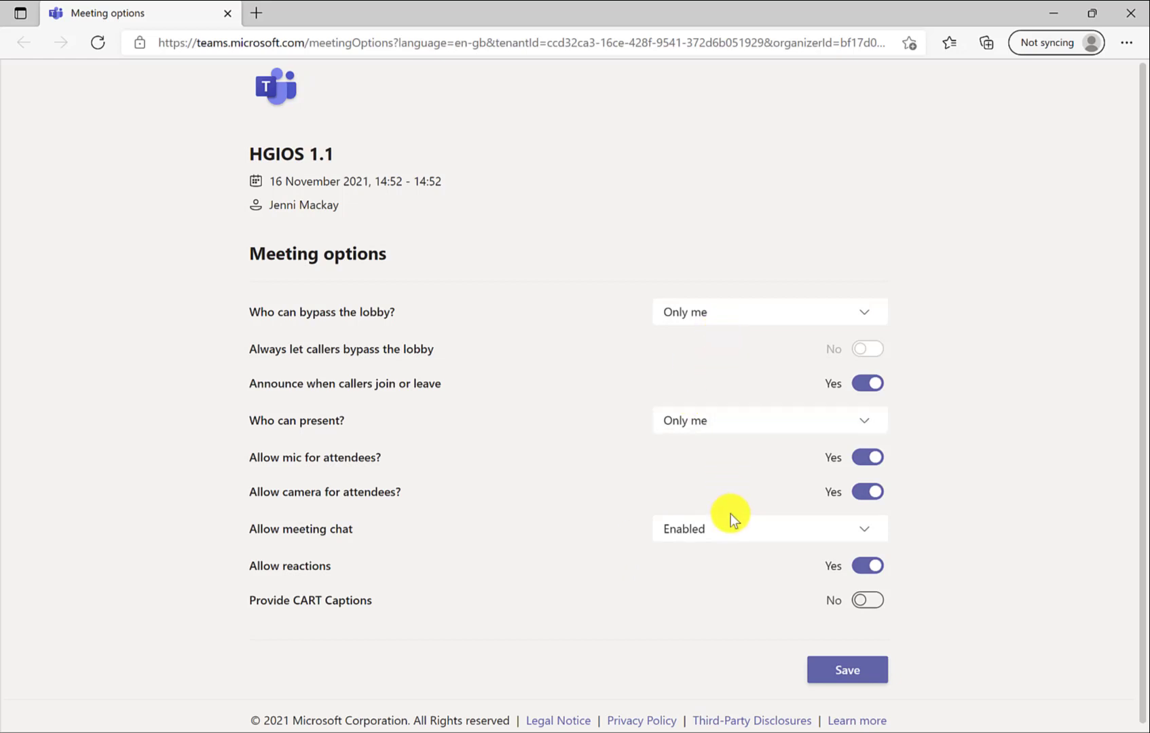
pyautogui.click(739, 421)
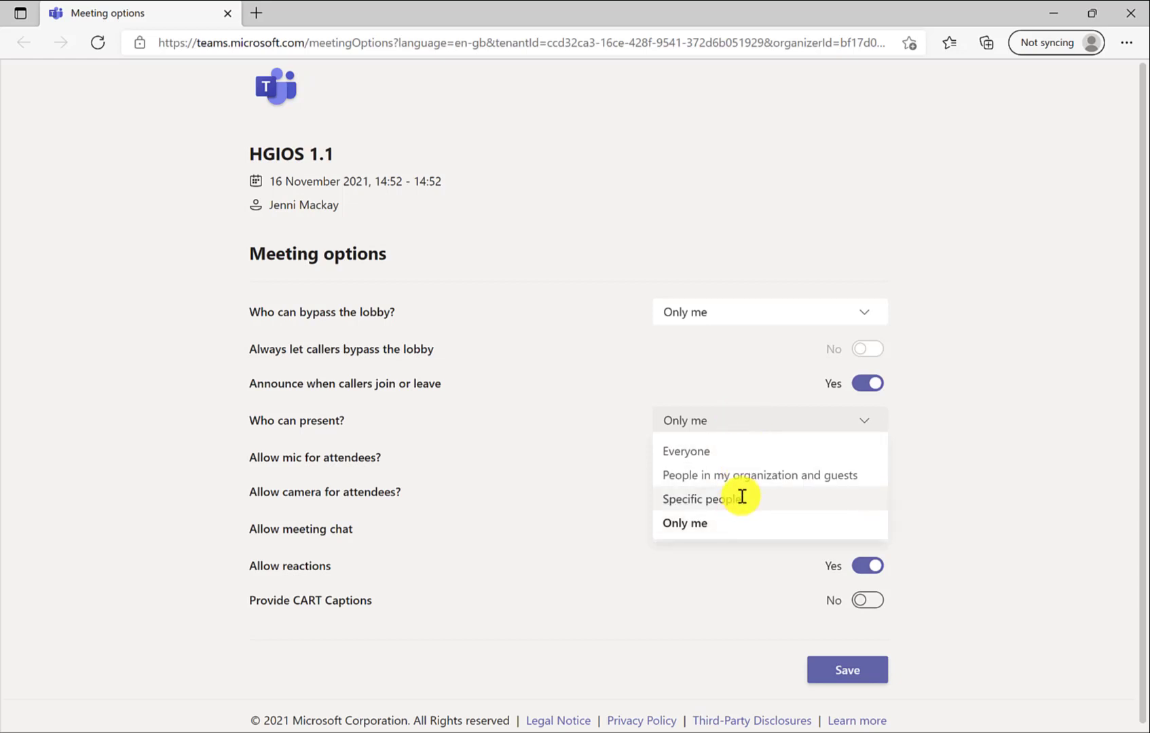
pyautogui.click(583, 380)
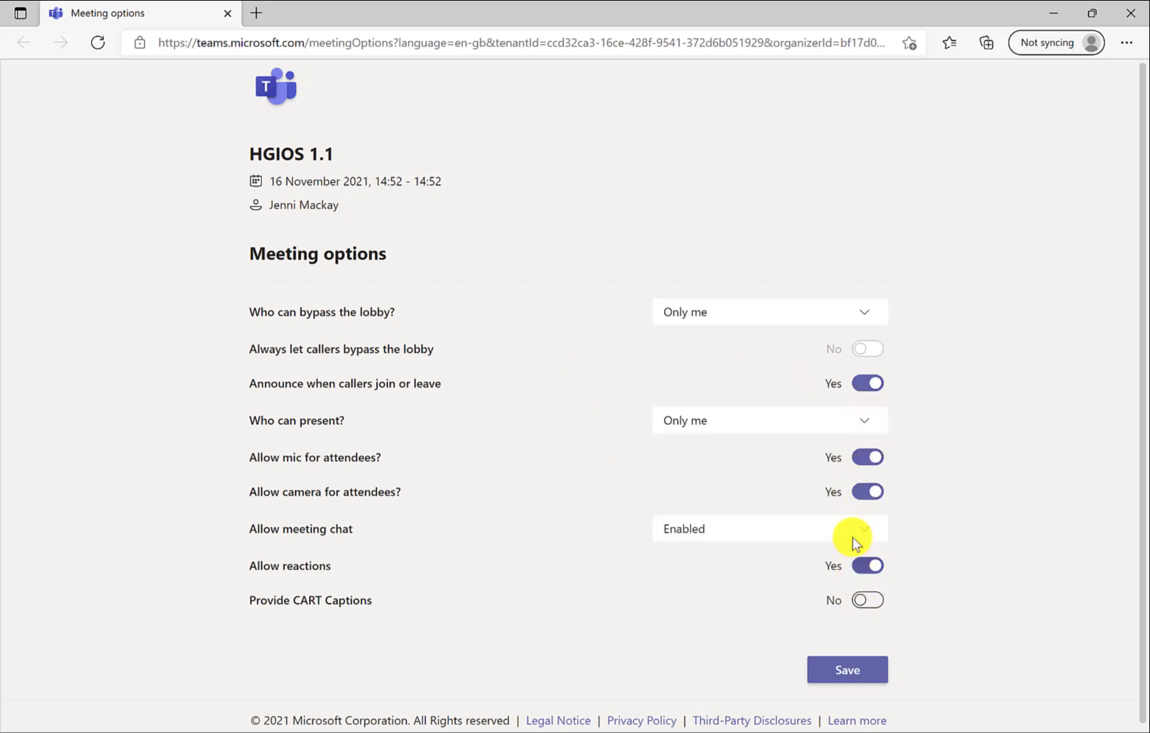
pyautogui.click(842, 676)
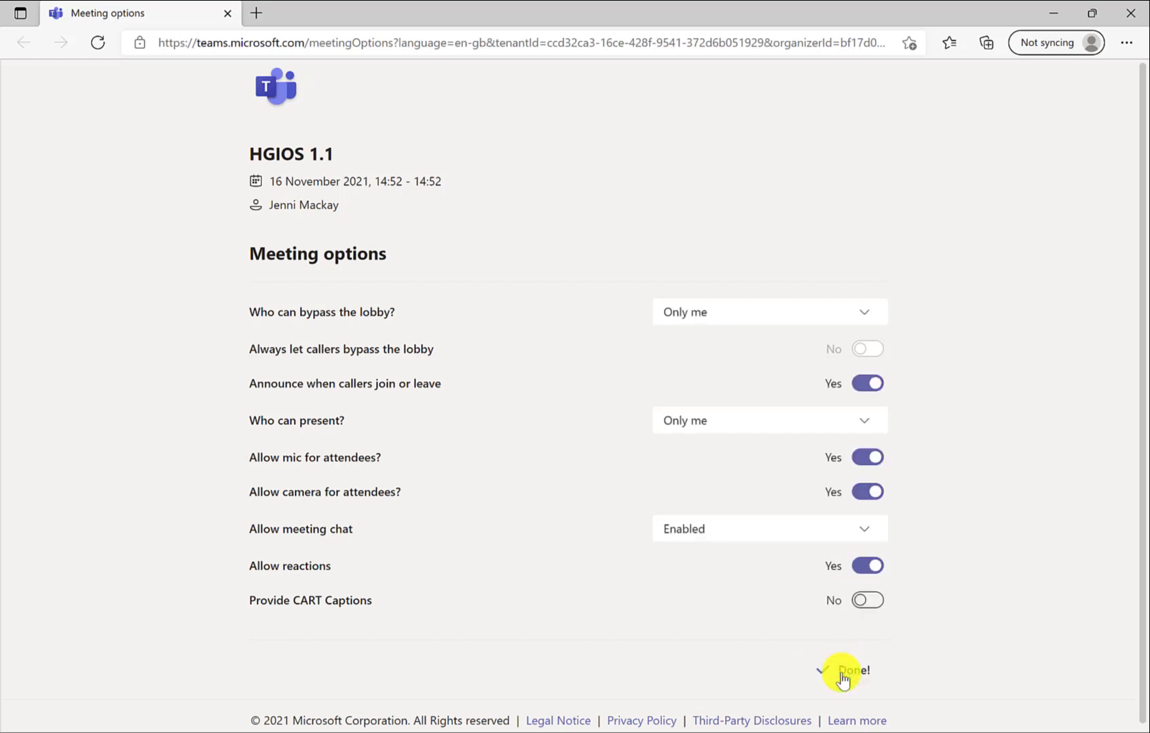
pyautogui.click(227, 14)
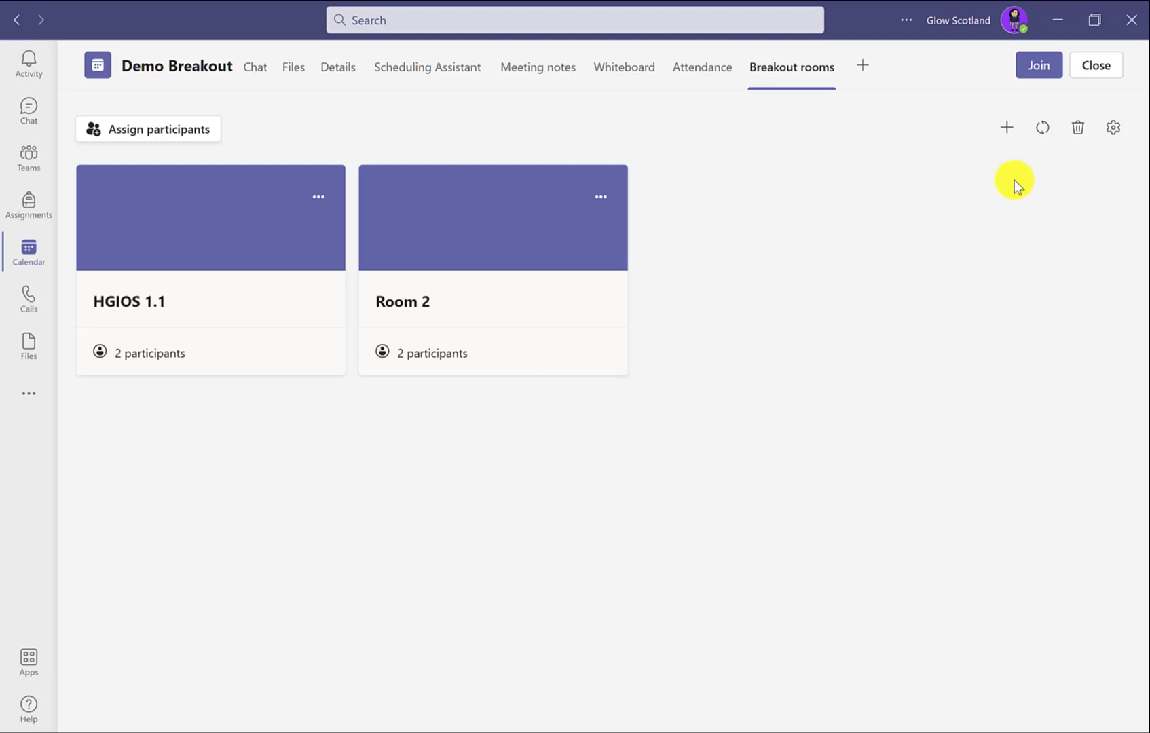
# Open the breakout rooms settings and enable assigning presenters to manage rooms
pyautogui.click(1114, 130)
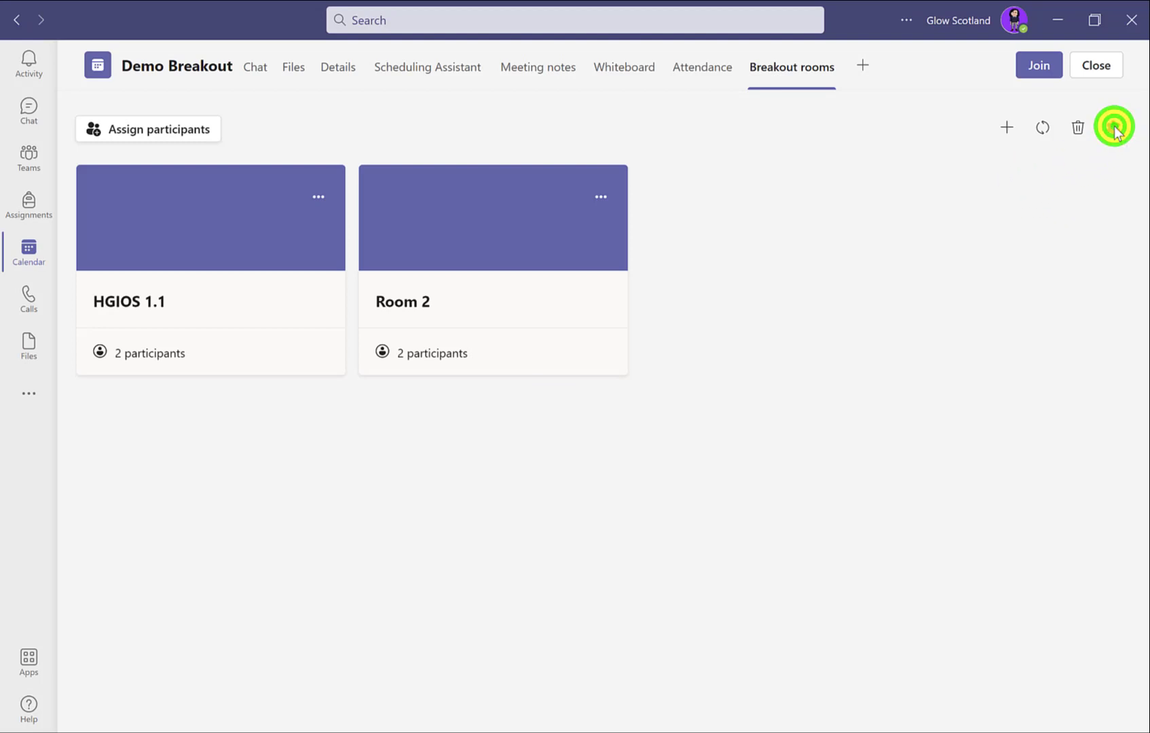
pyautogui.click(1114, 131)
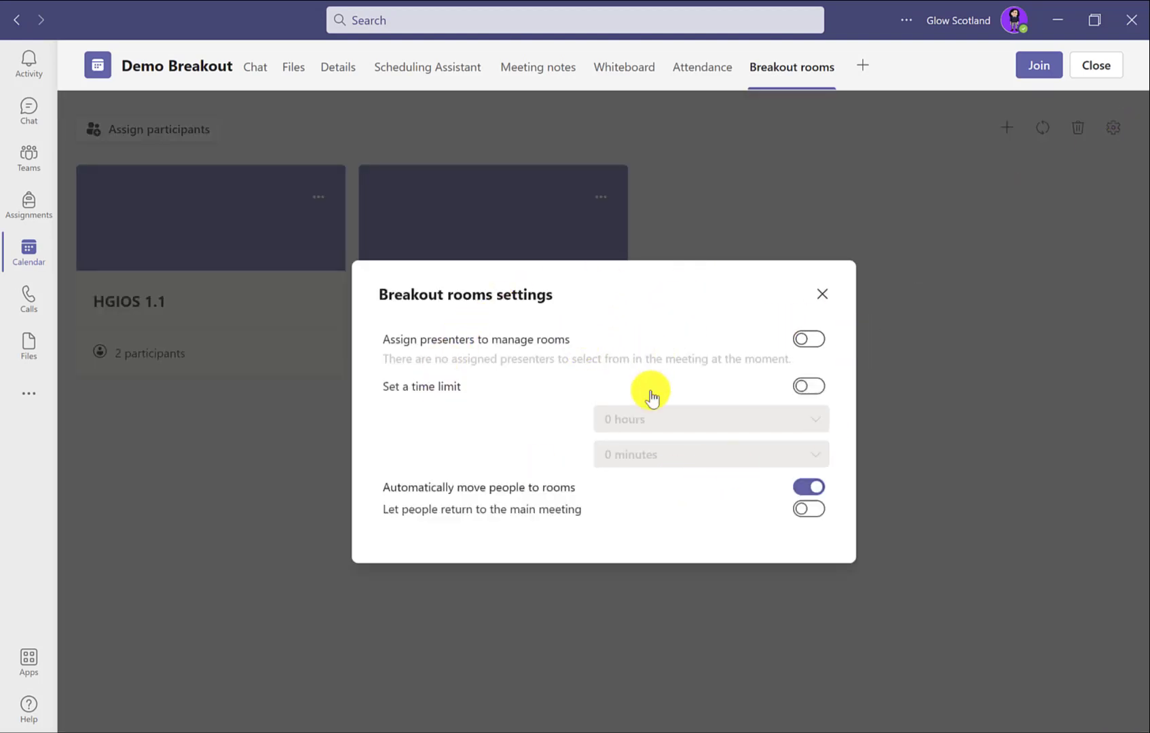
pyautogui.click(814, 340)
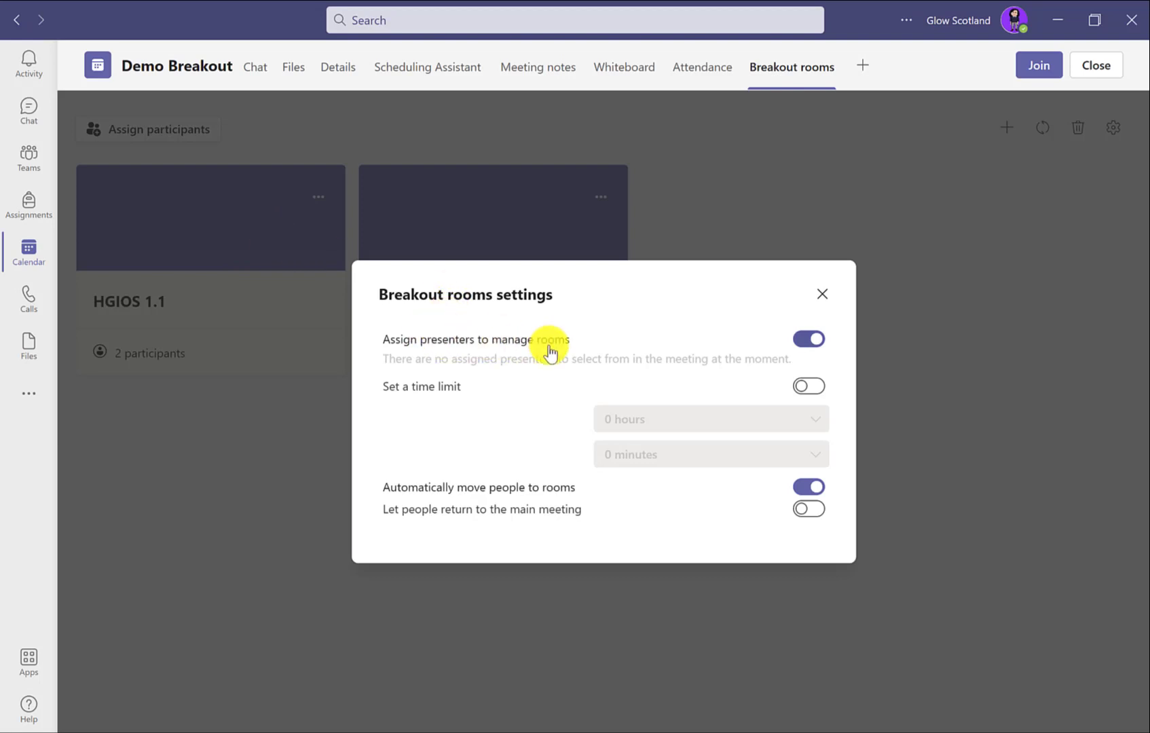
# Turn on the breakout room time limit and look through the available hour and minute choices without picking a duration
pyautogui.click(810, 392)
pyautogui.click(782, 404)
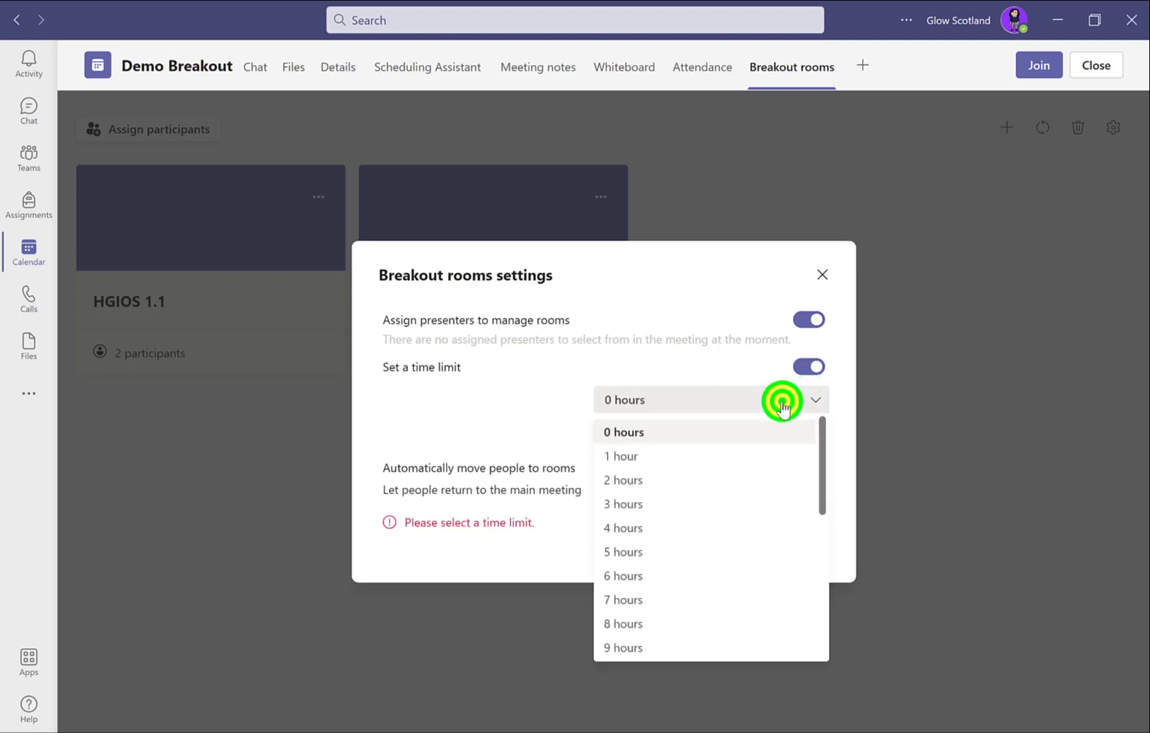
pyautogui.click(780, 402)
pyautogui.click(753, 433)
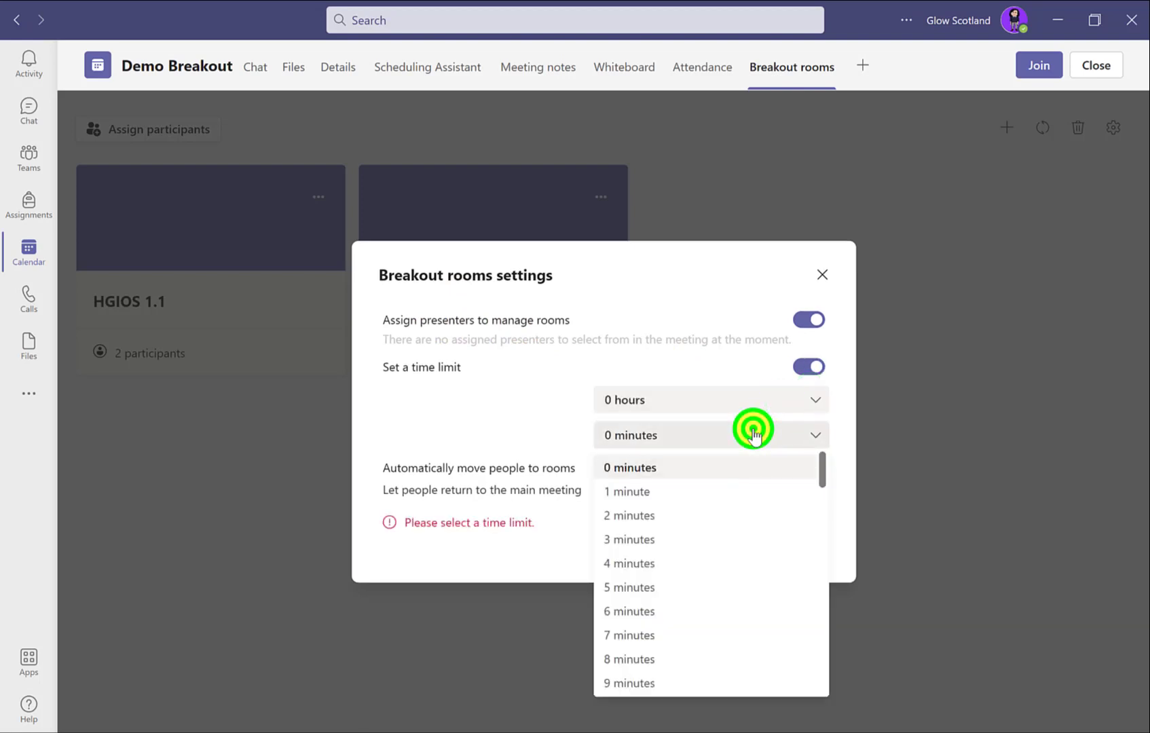
pyautogui.click(753, 434)
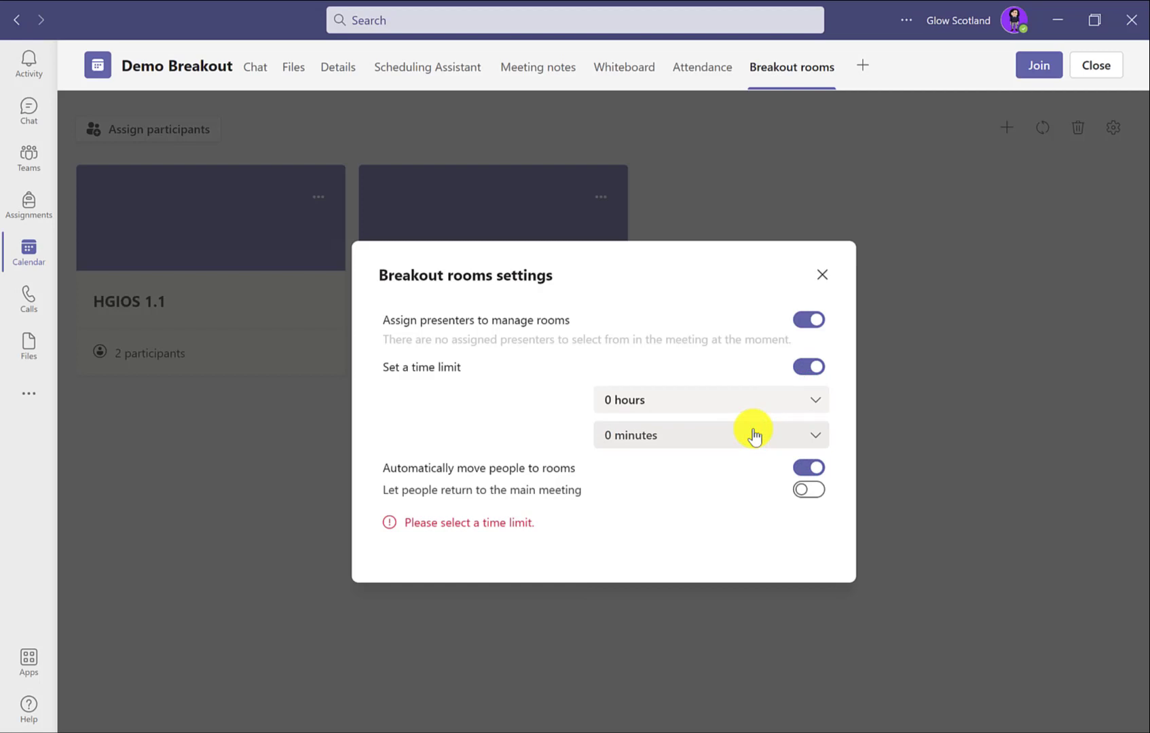
# Switch automatically moving people to rooms off and back on, turn off the time limit and close the settings
pyautogui.click(817, 469)
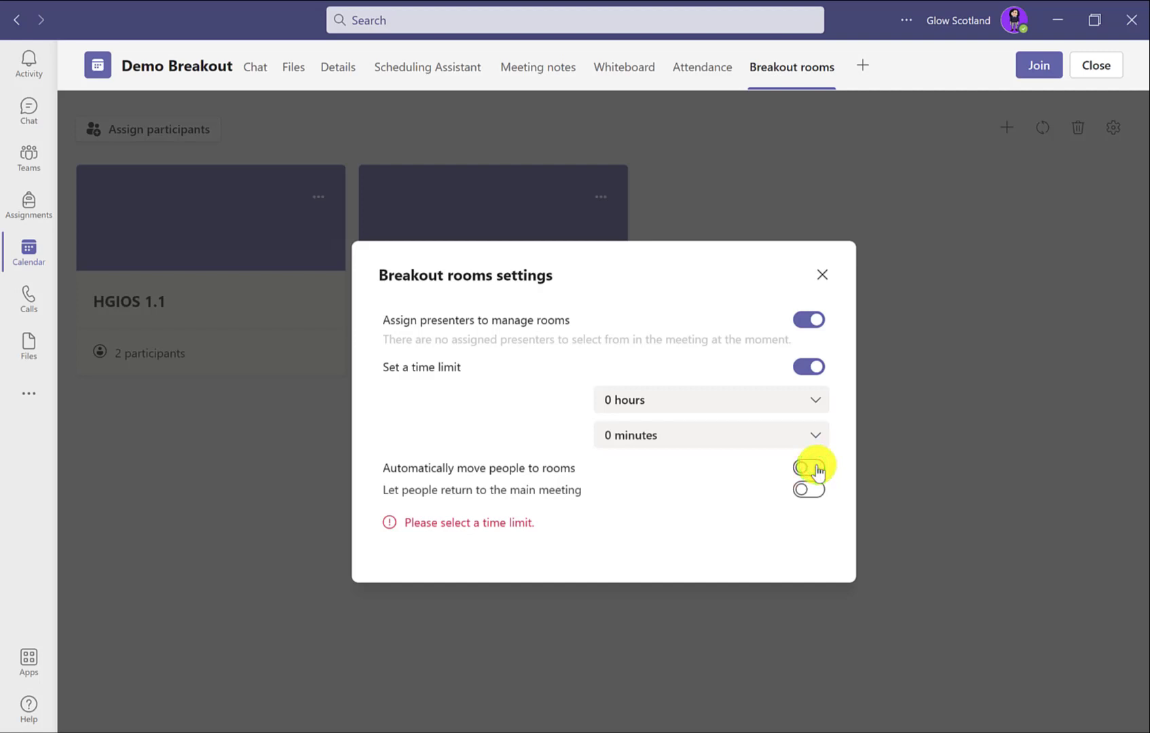
pyautogui.click(818, 469)
pyautogui.click(814, 366)
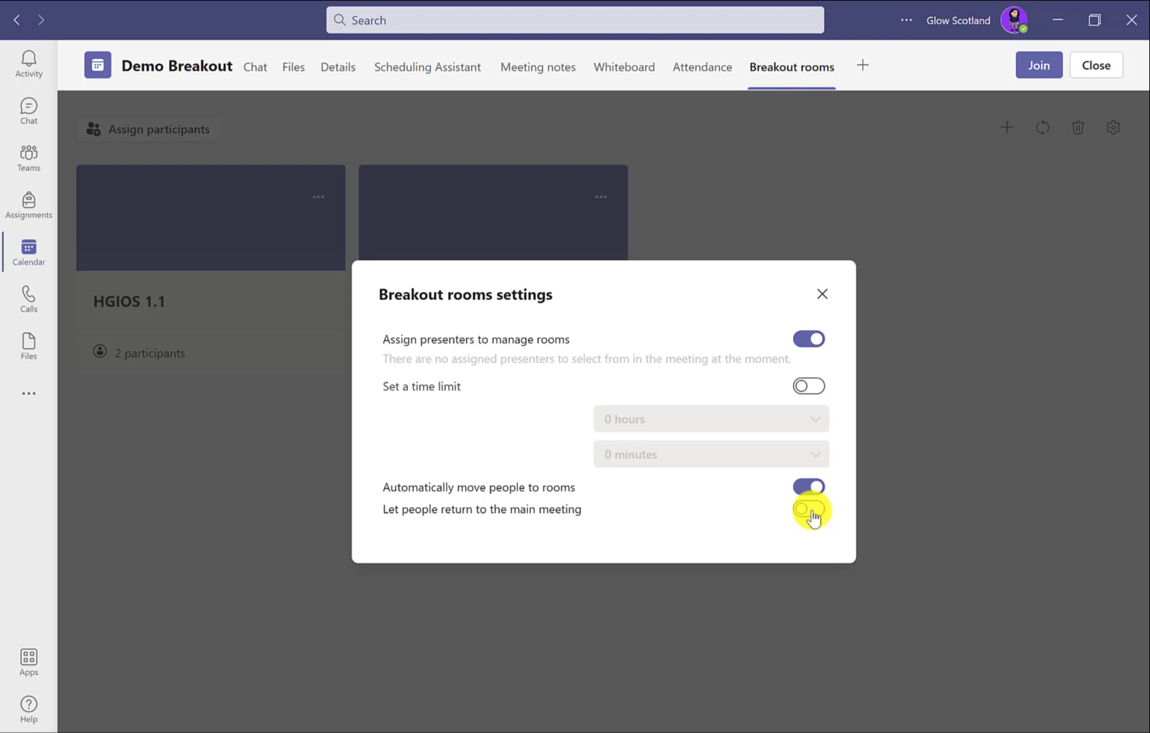
pyautogui.click(823, 297)
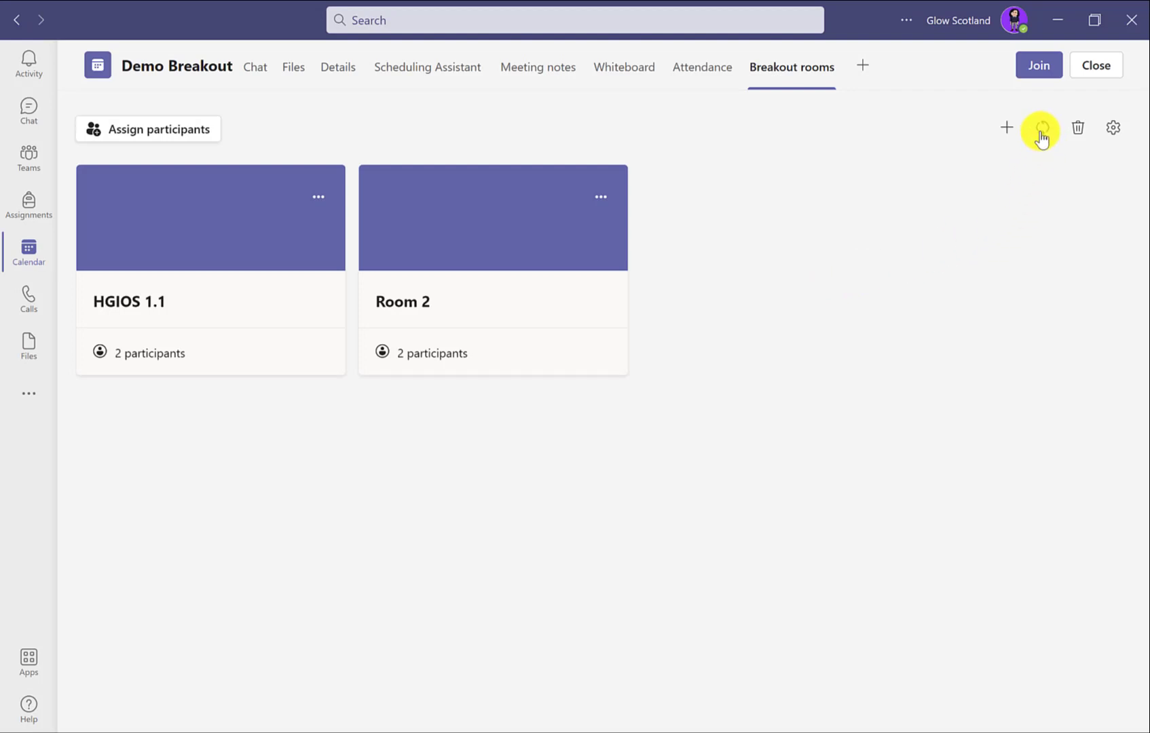
# Add one more breakout room, then remove all existing rooms and confirm the removal
pyautogui.click(1011, 134)
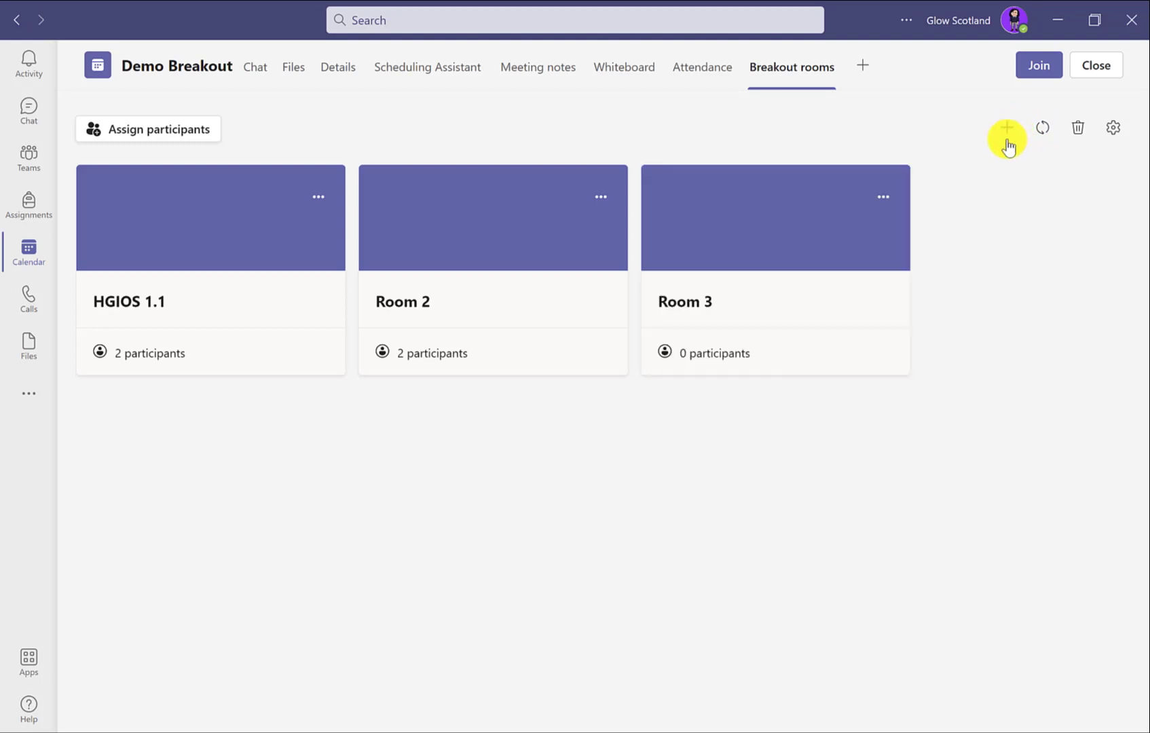
pyautogui.click(1078, 126)
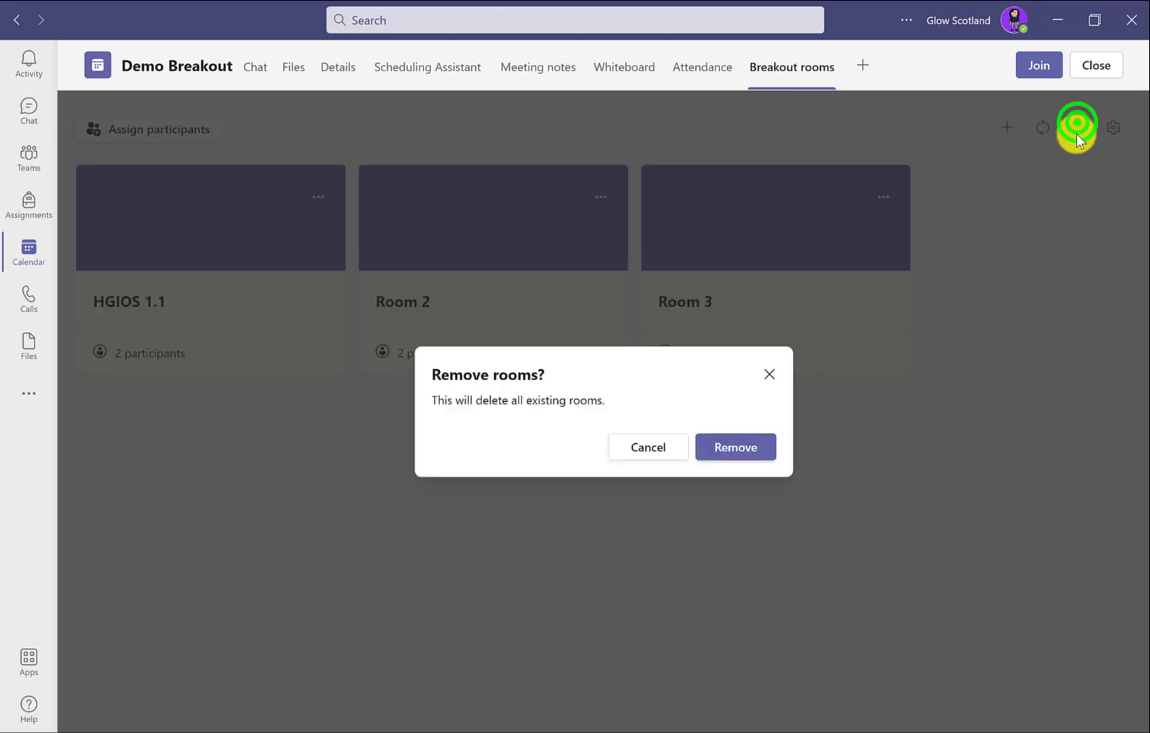
pyautogui.click(747, 446)
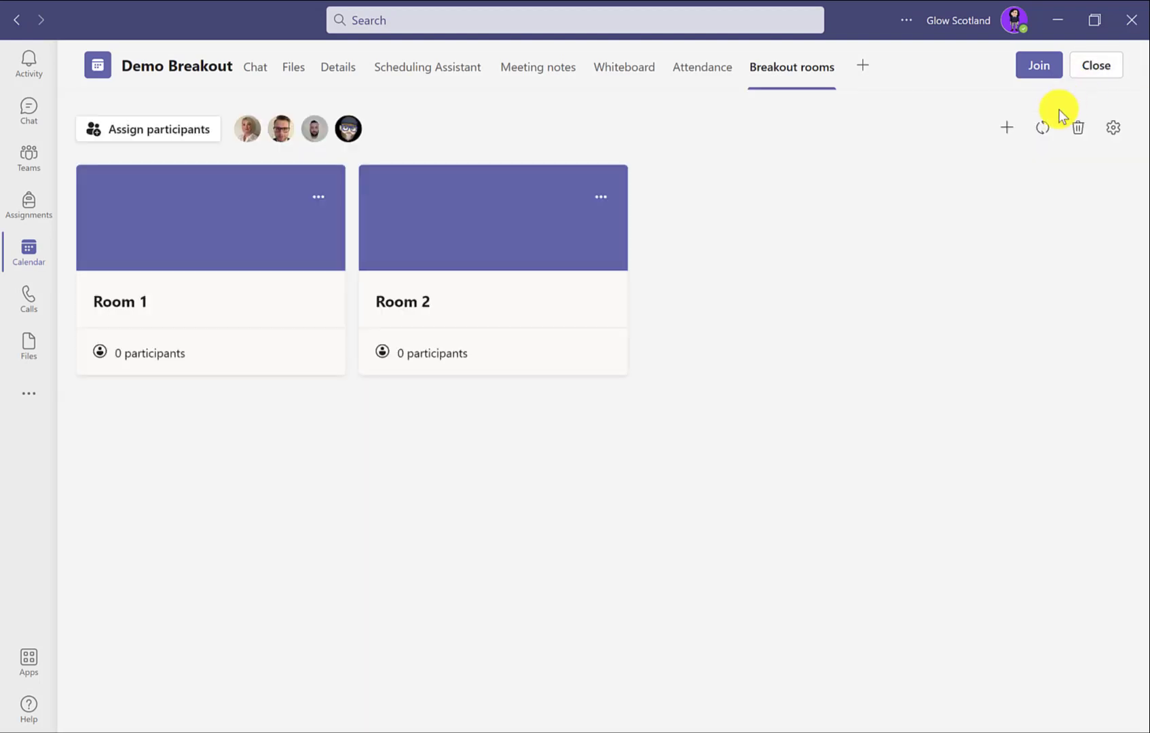